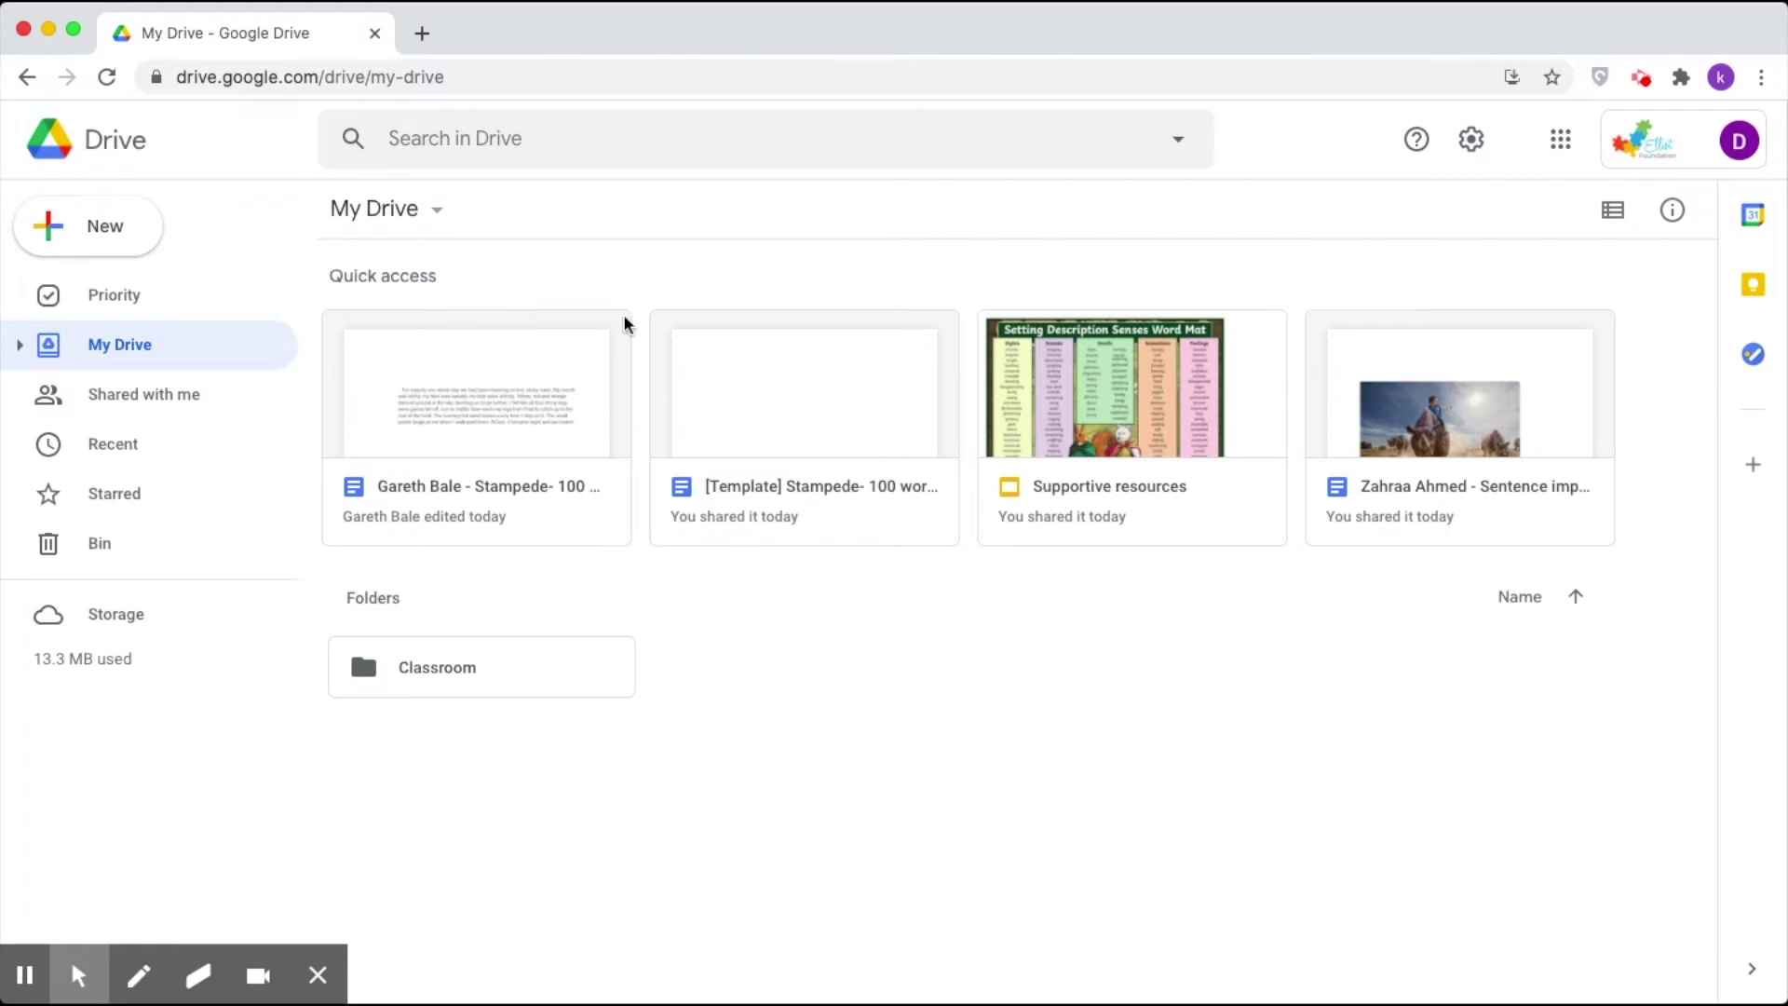
- Search for 'mote' and add the 'mote: voice notes & feedback' extension to Chrome from its store page
{"action": "left_click", "coordinate": [421, 34]}
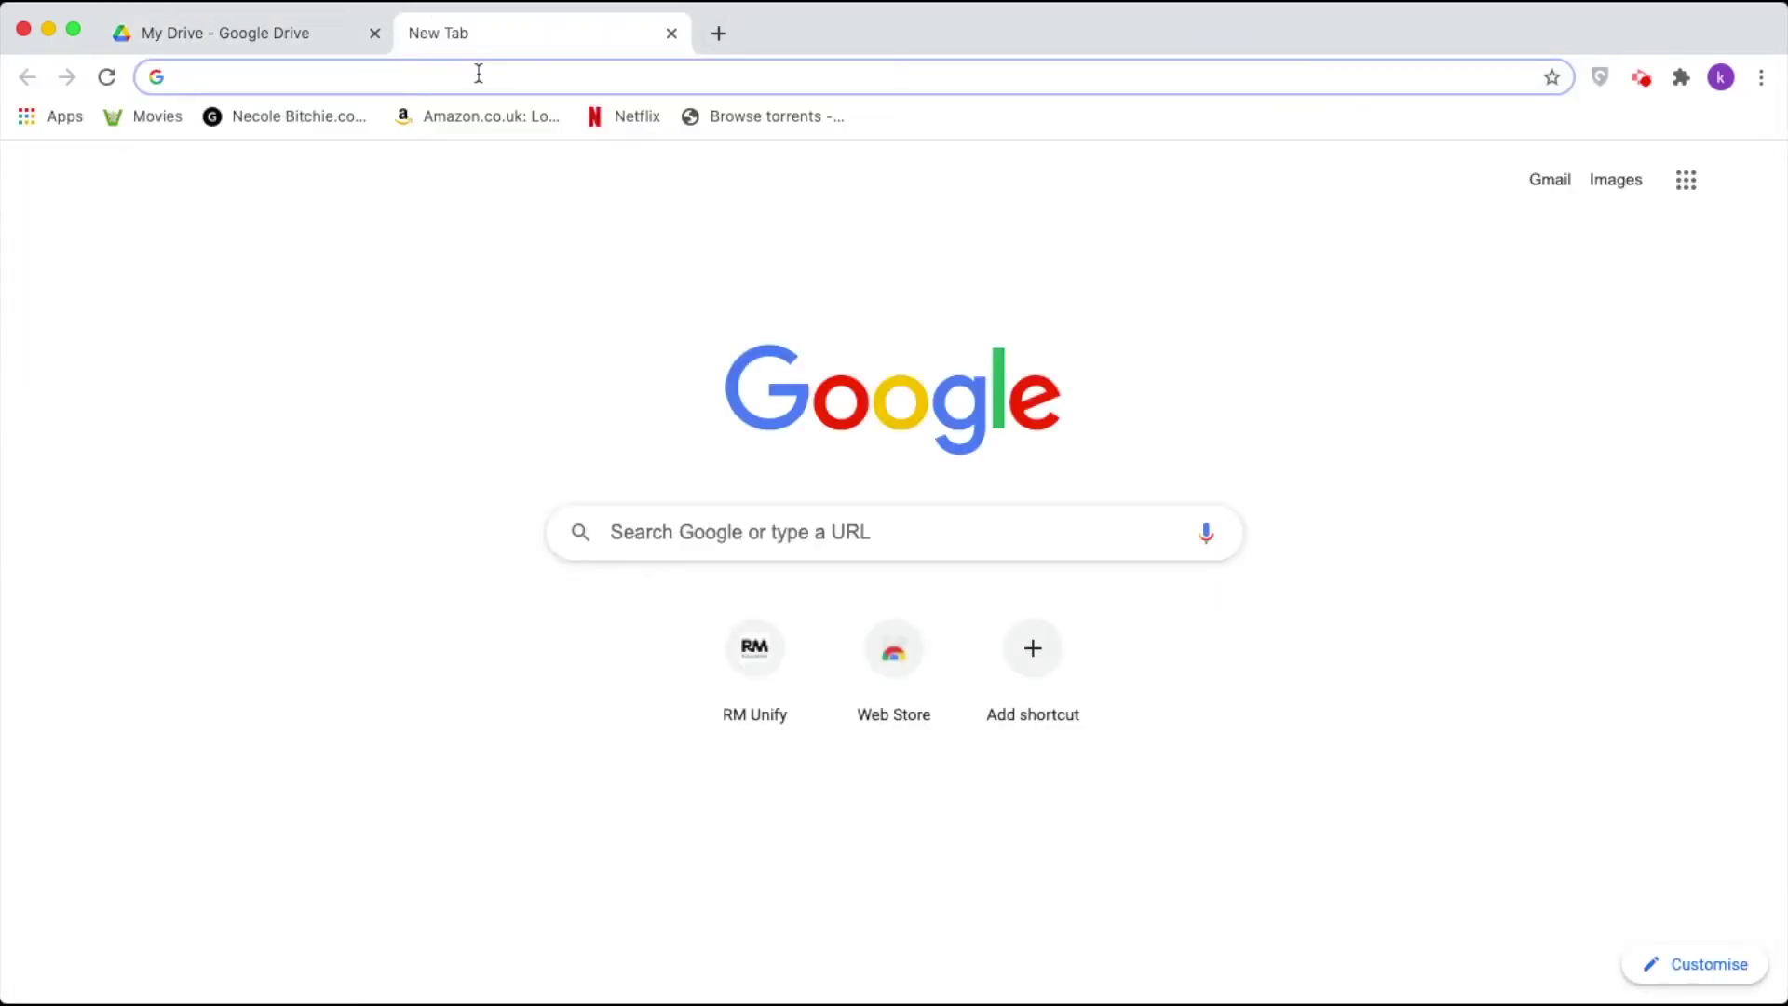
{"action": "type", "text": "mote"}
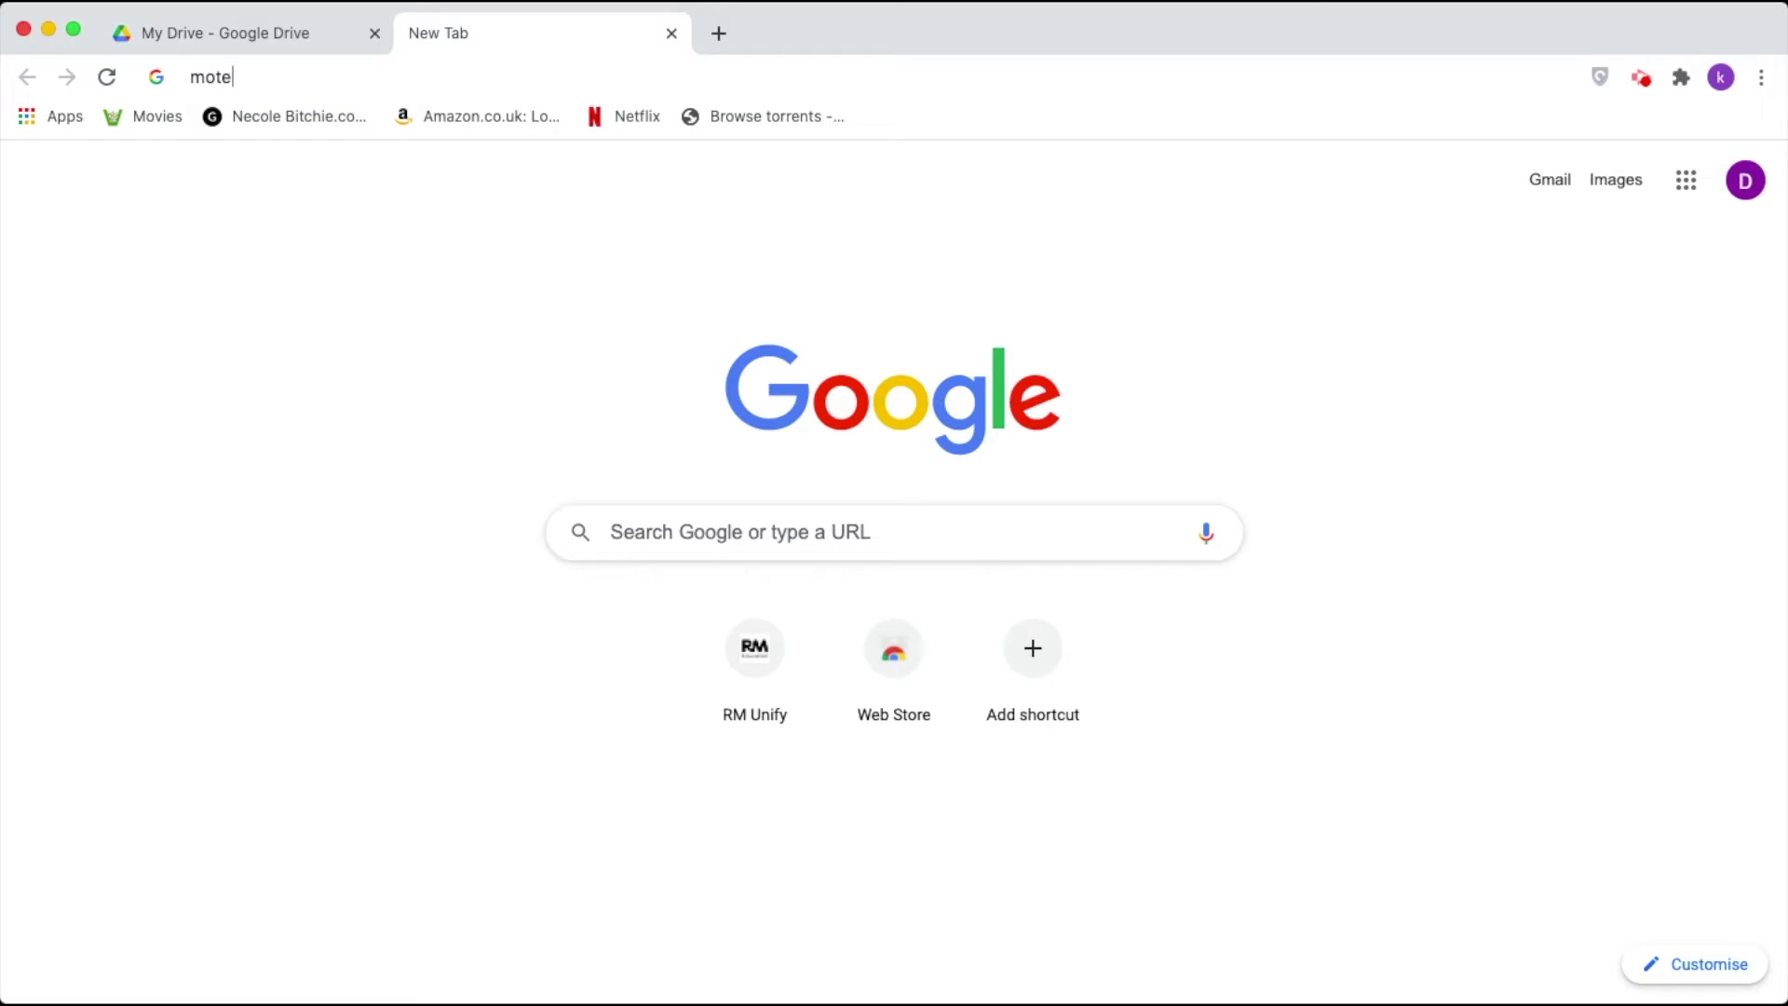
{"action": "key", "text": "Return"}
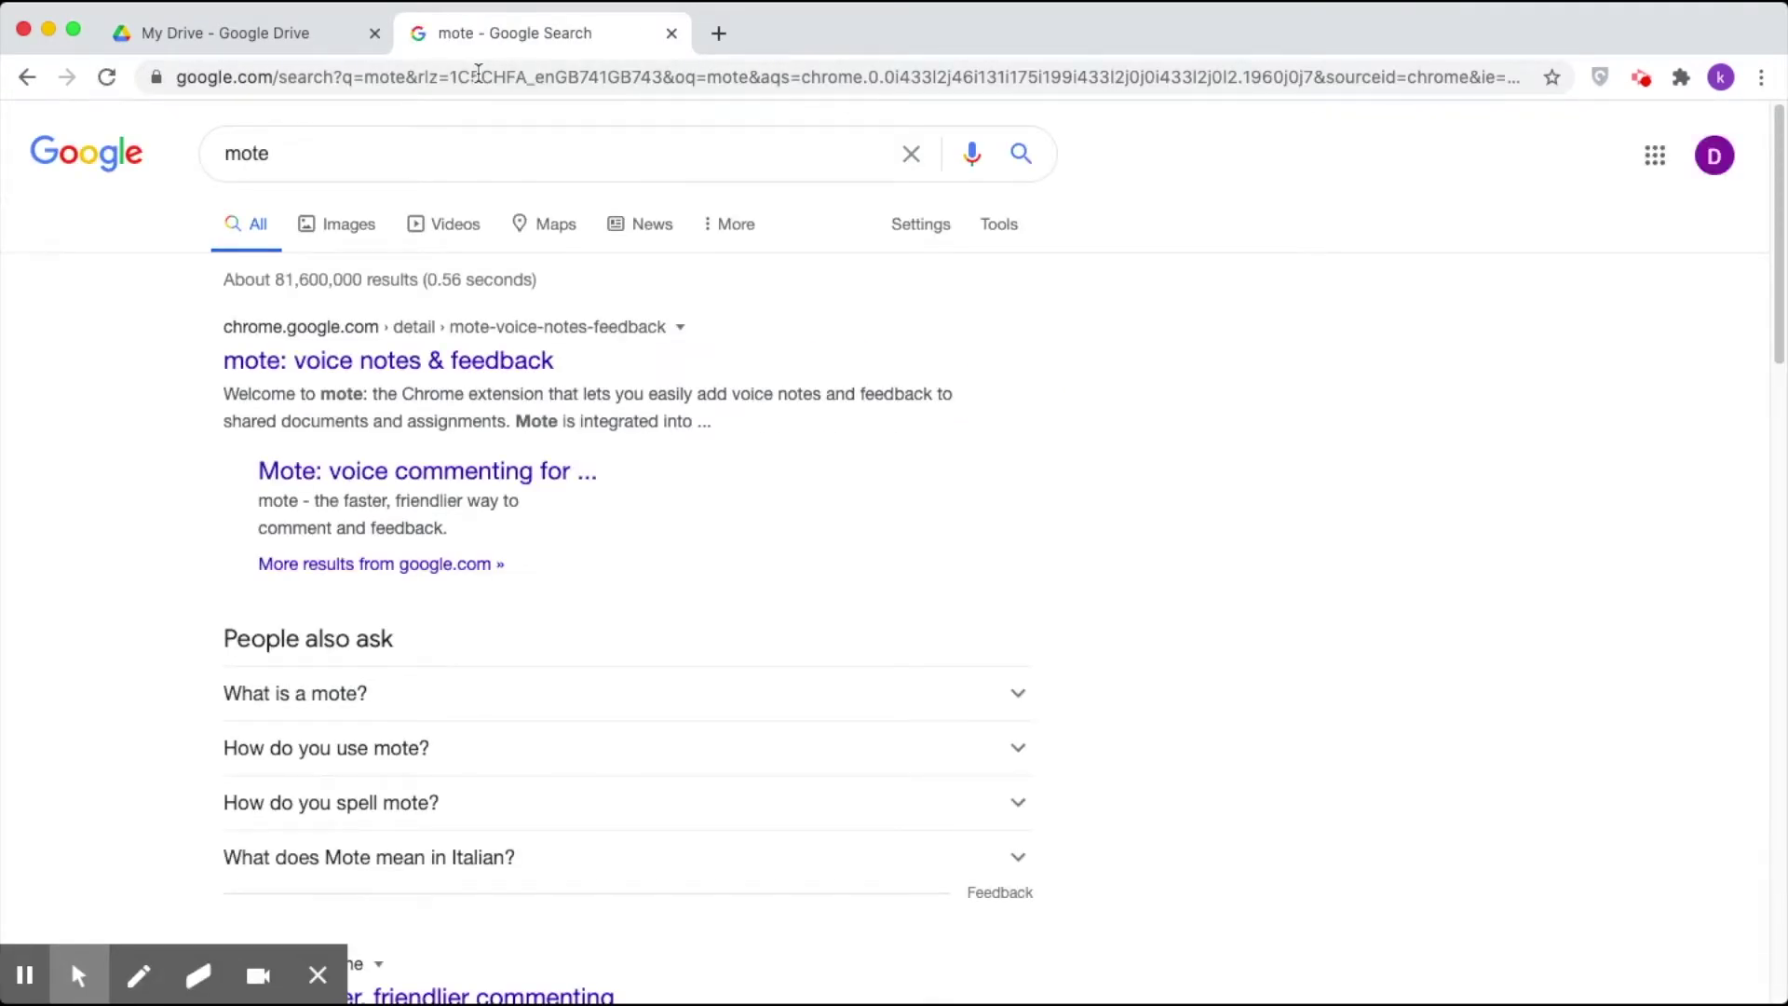
{"action": "left_click", "coordinate": [332, 365]}
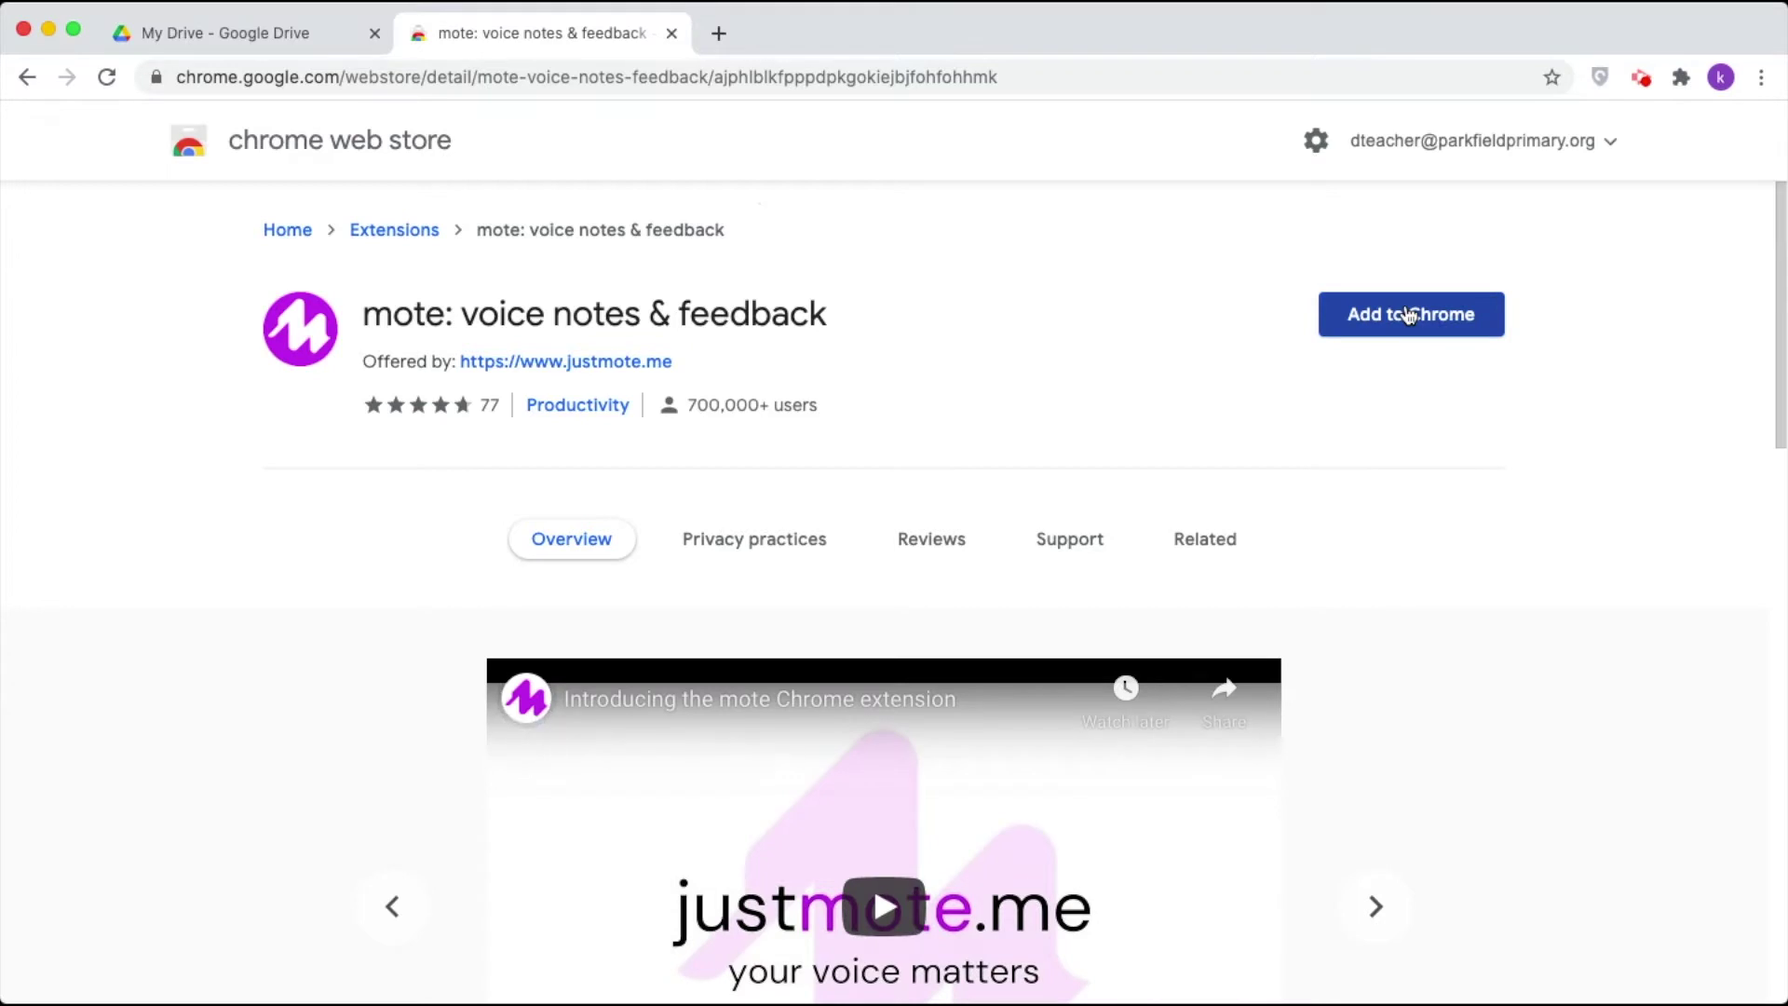
{"action": "left_click", "coordinate": [1409, 315]}
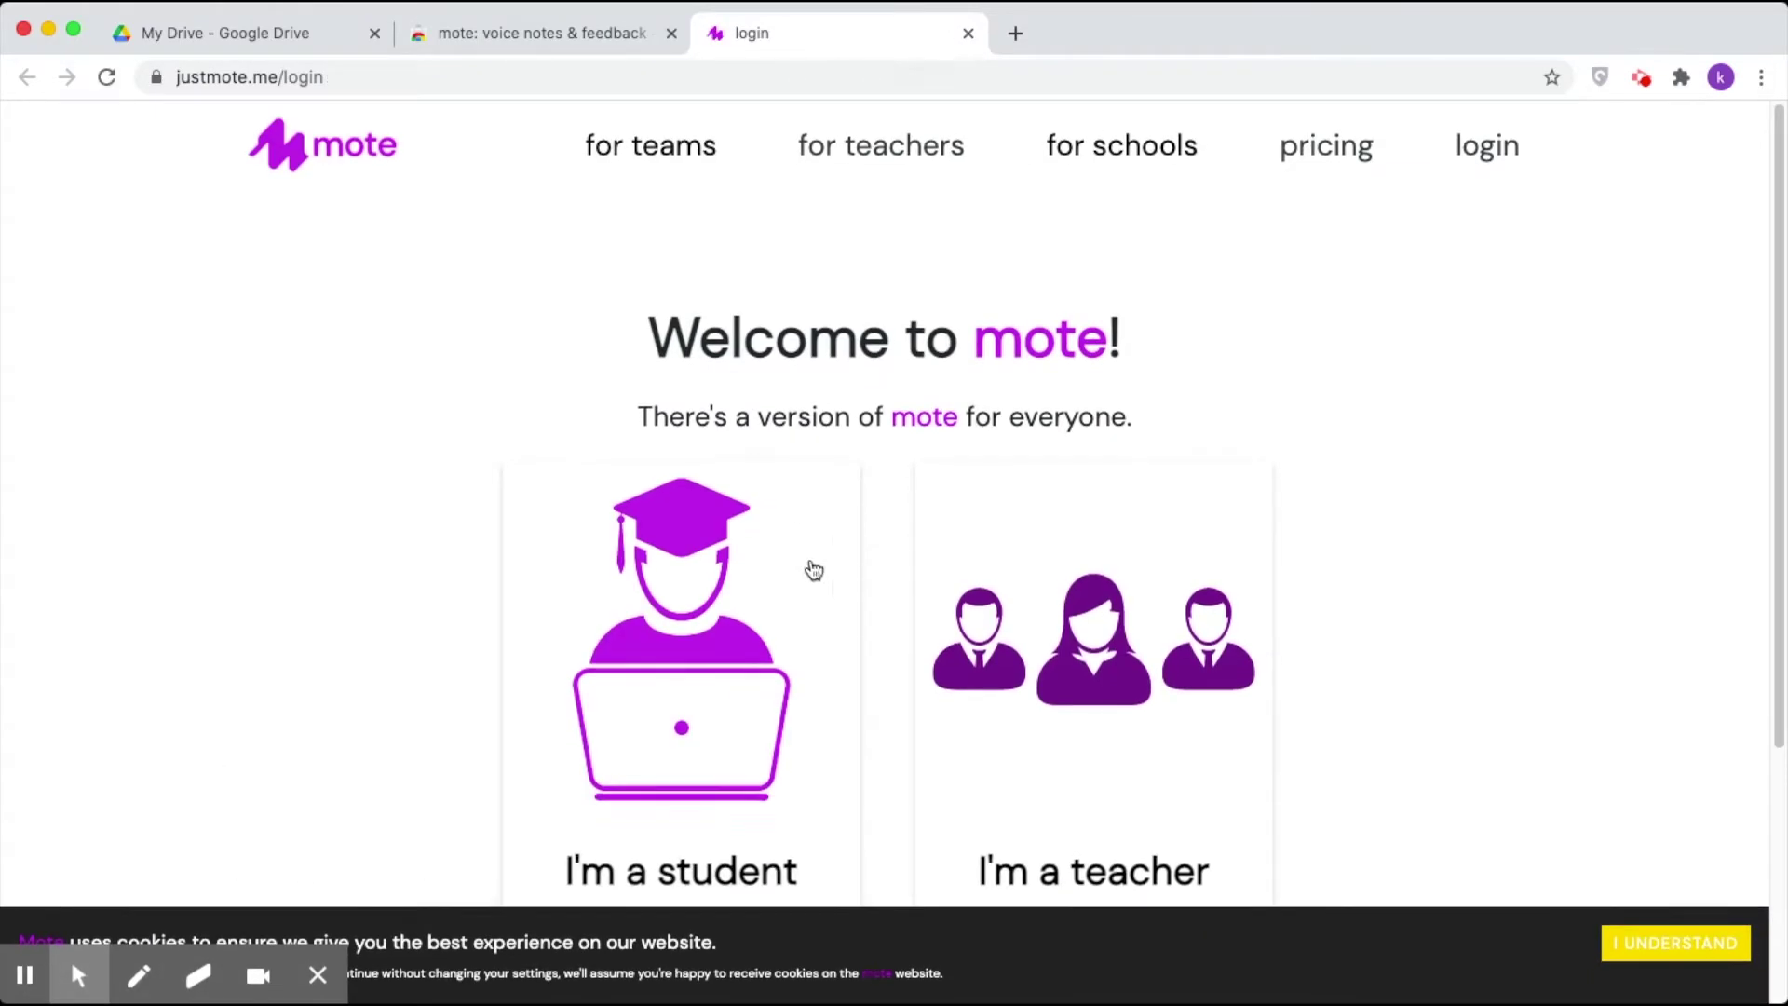
- Choose mote's teacher version, accept the Terms of Service and Privacy Policy, and sign in with Google
{"action": "left_click", "coordinate": [1066, 575]}
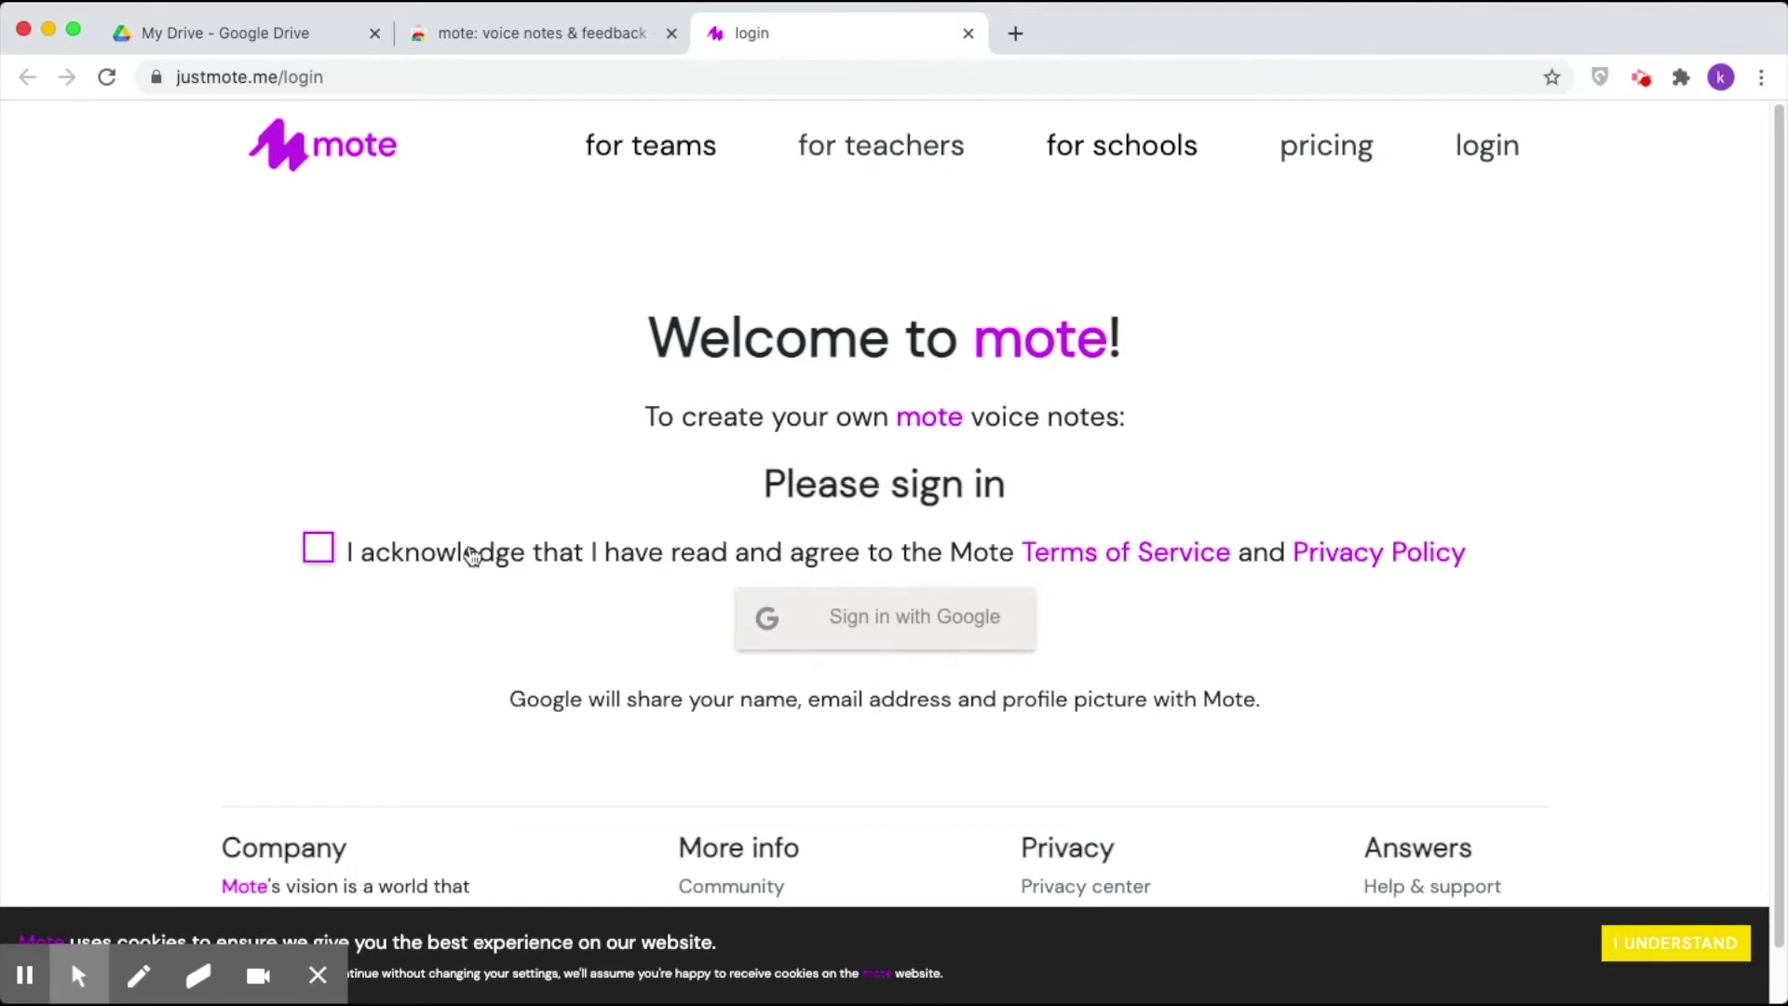
{"action": "left_click", "coordinate": [319, 549]}
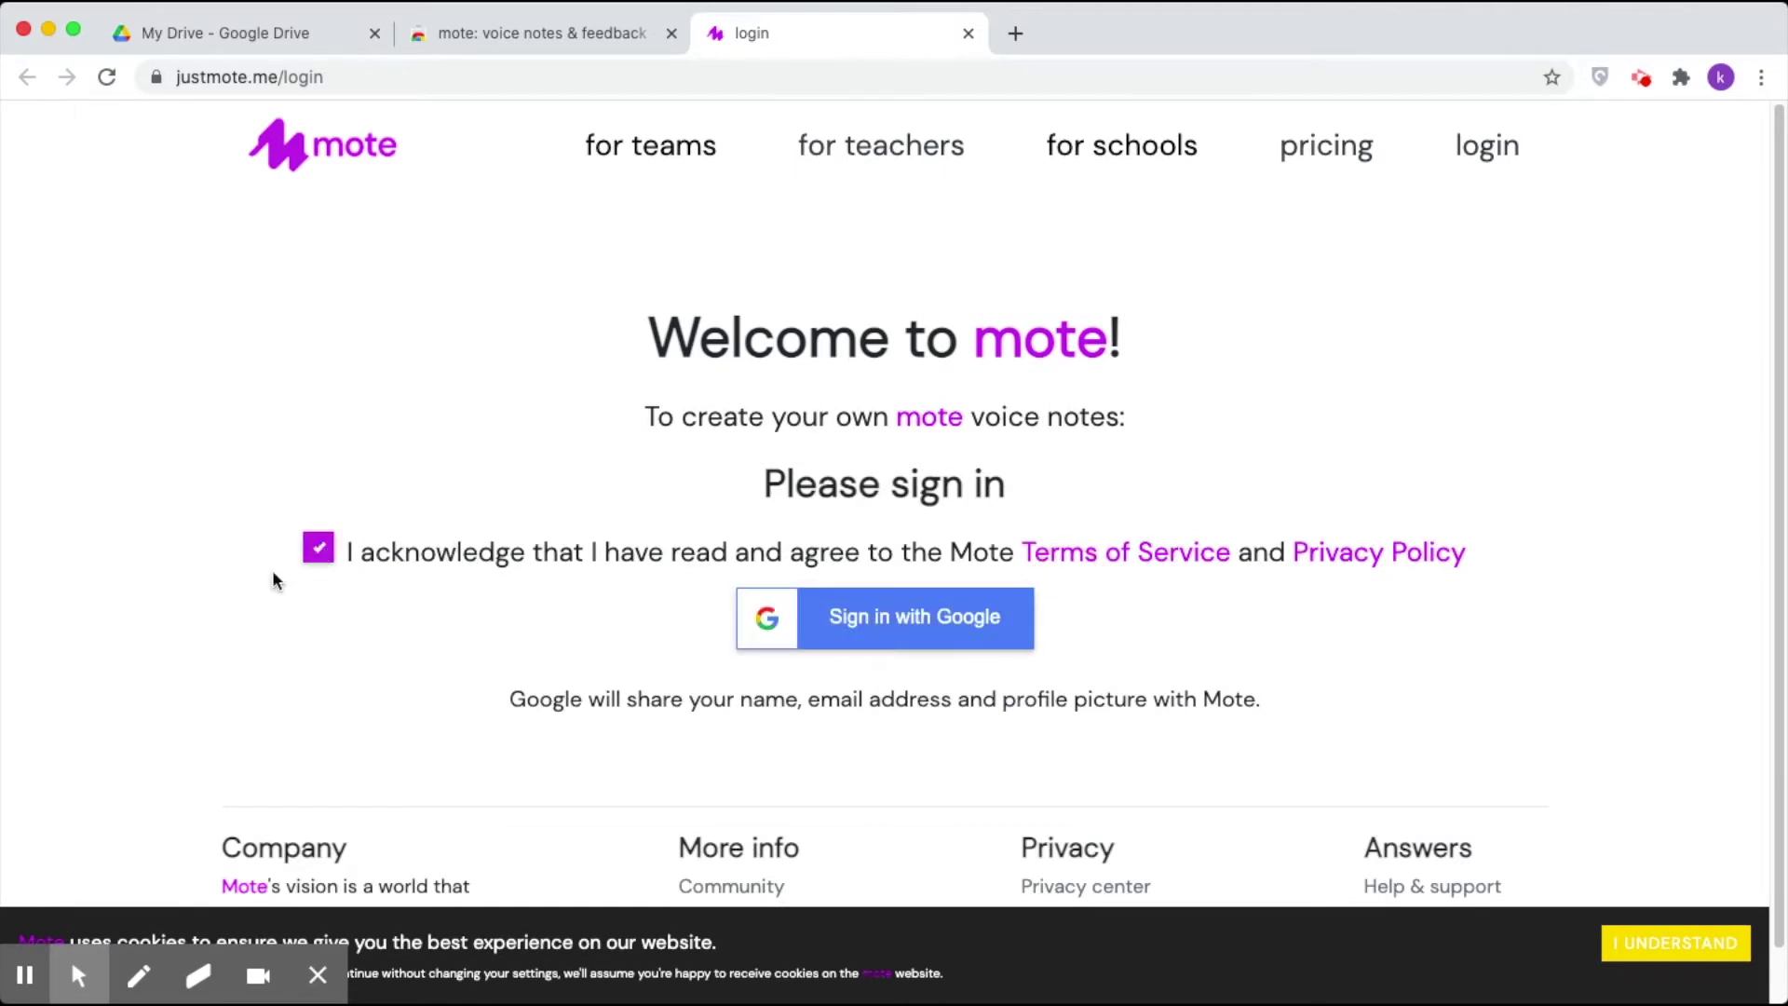
{"action": "mouse_move", "coordinate": [19, 978]}
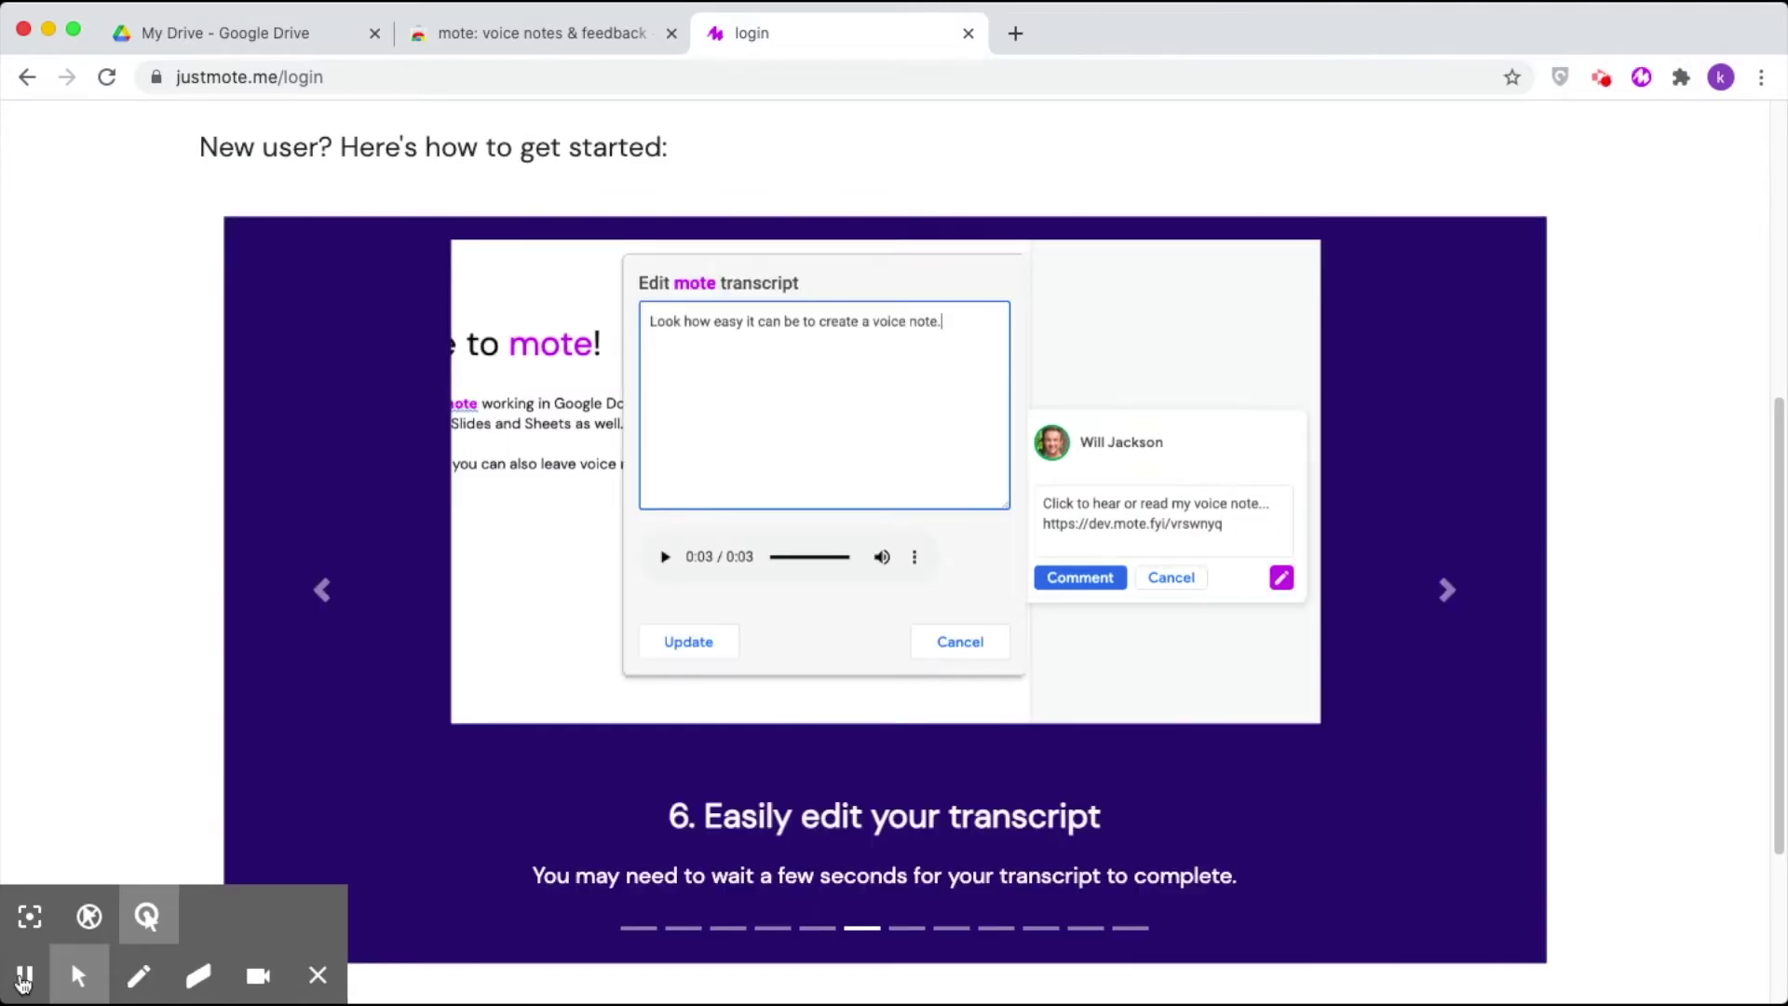
{"action": "left_click", "coordinate": [26, 977]}
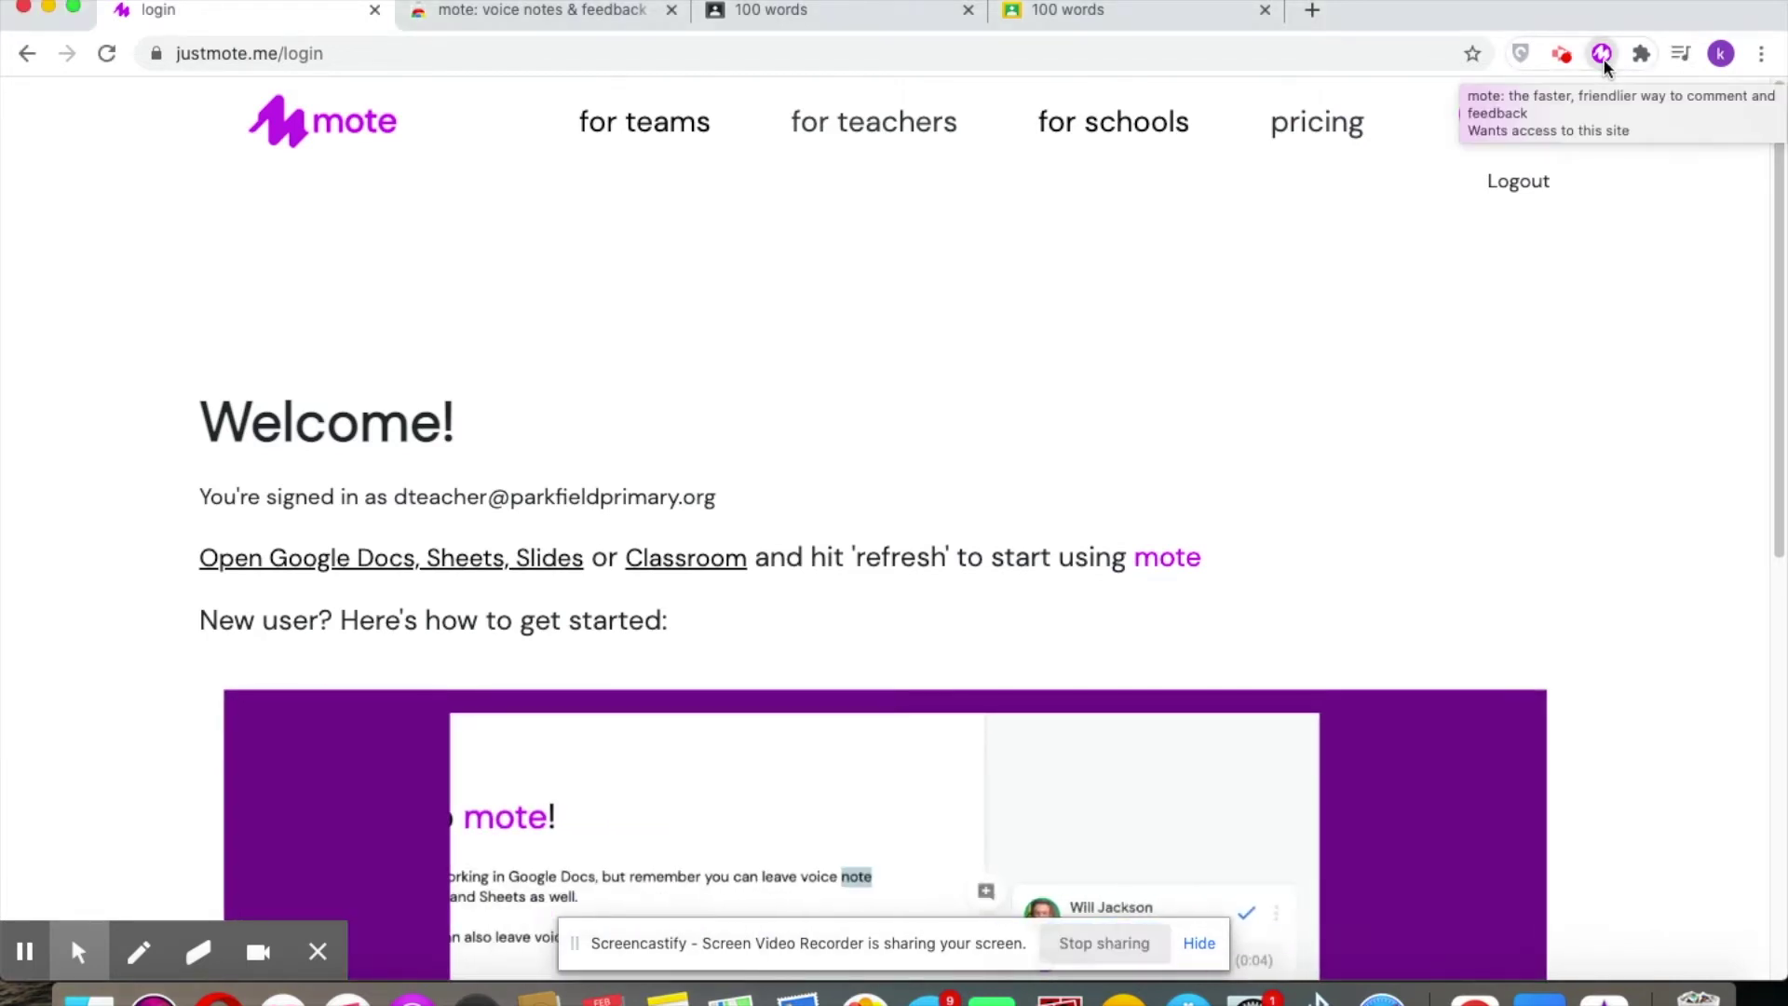
- Open the mote extension menu and expand recent motes, showing the 0:27 and 0:09 voice notes
{"action": "left_click", "coordinate": [1601, 58]}
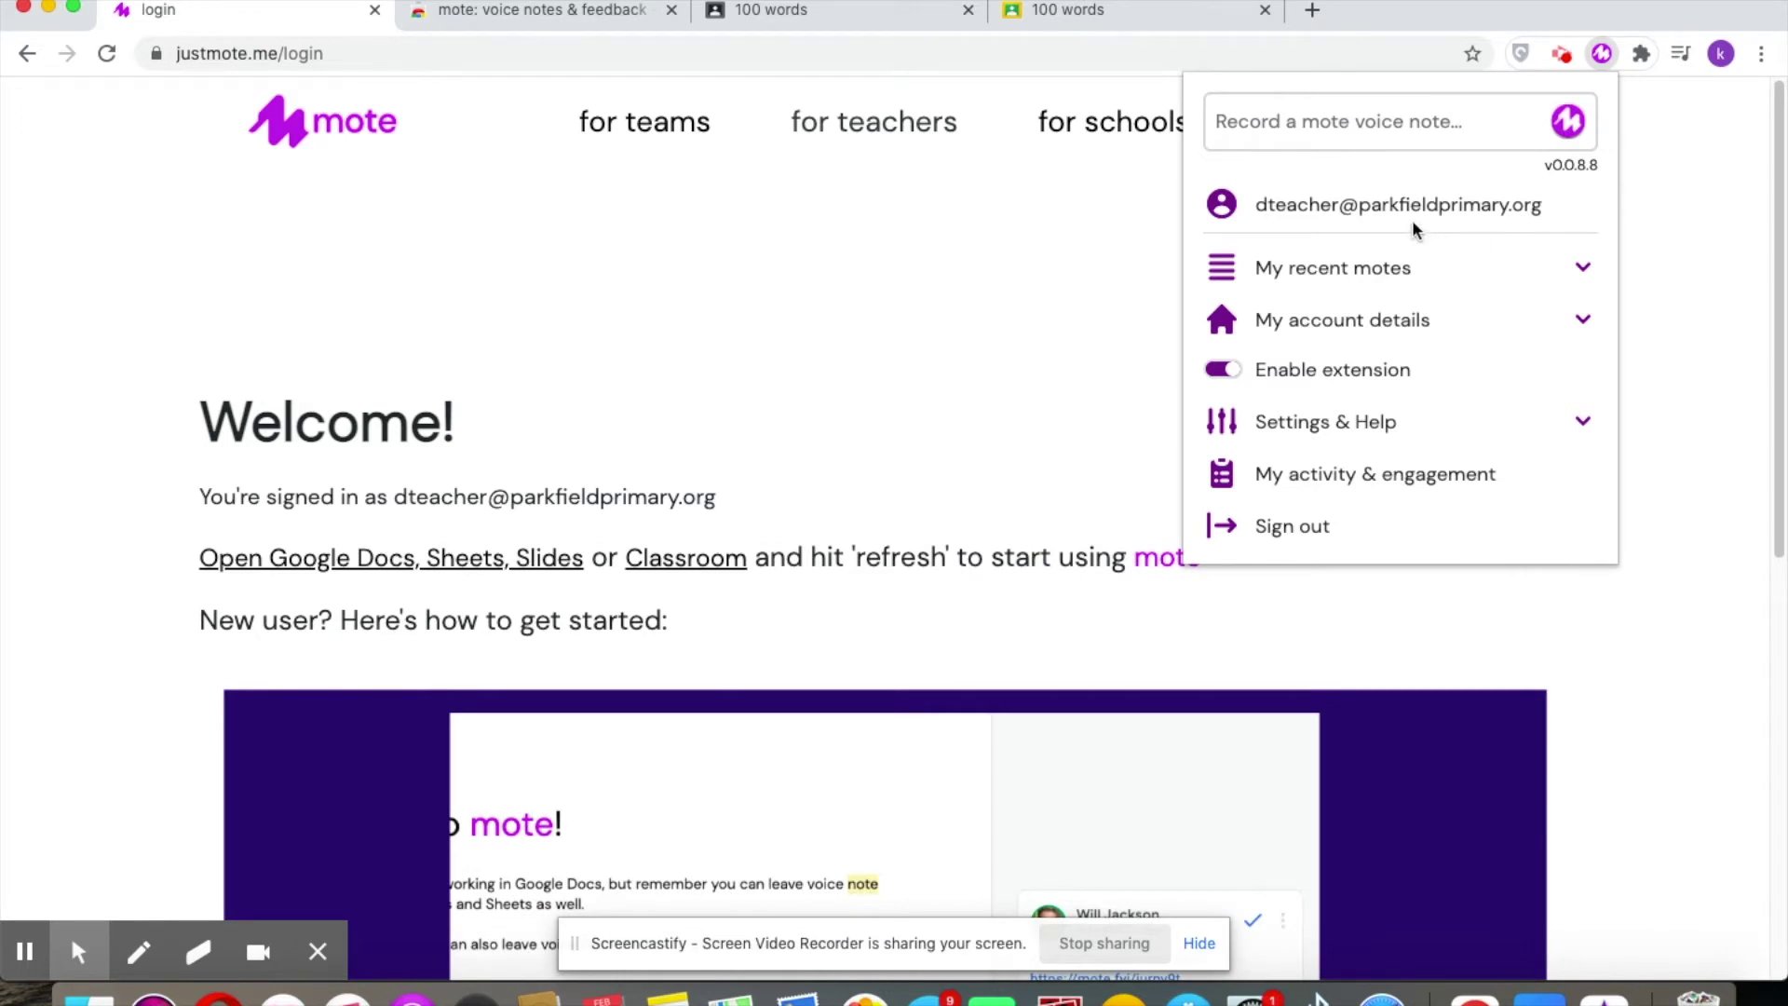
{"action": "left_click", "coordinate": [1423, 269]}
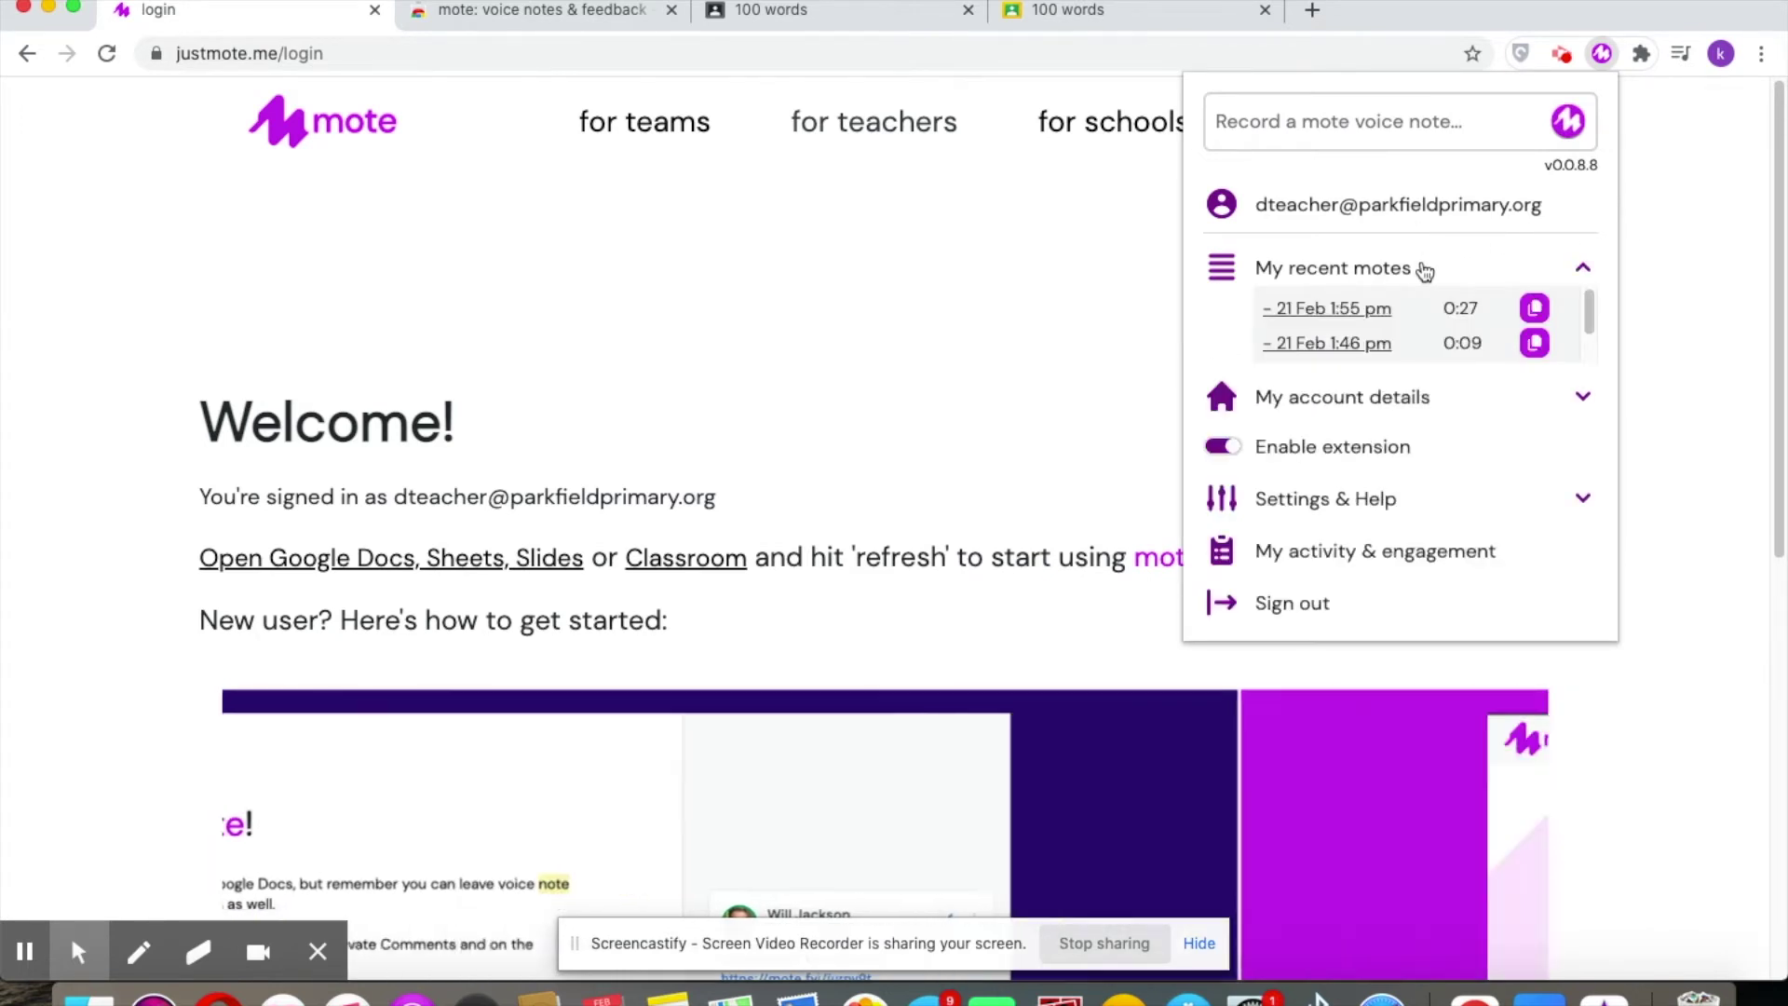
- Reveal the Unlimited trial account details (30 days left) and the English (US) transcription settings
{"action": "scroll", "coordinate": [1431, 333], "scroll_direction": "down", "scroll_amount": 1}
{"action": "scroll", "coordinate": [1429, 330], "scroll_direction": "up", "scroll_amount": 1}
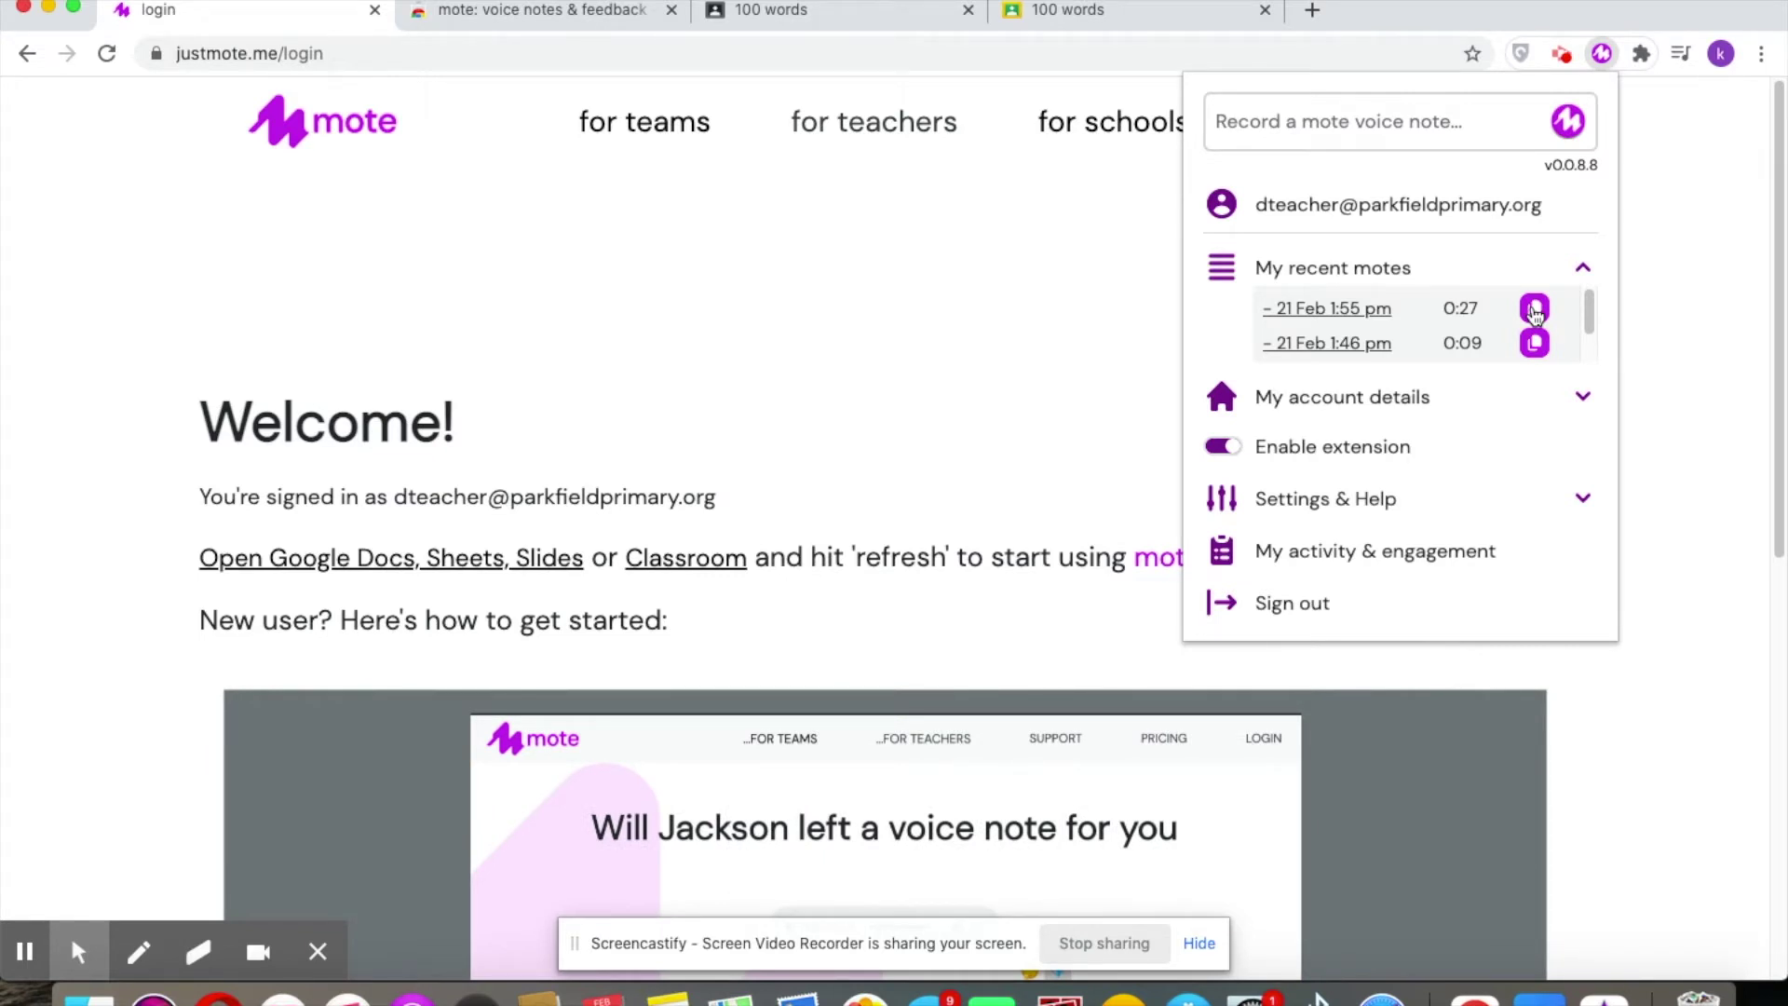
{"action": "scroll", "coordinate": [1531, 307], "scroll_direction": "down", "scroll_amount": 1}
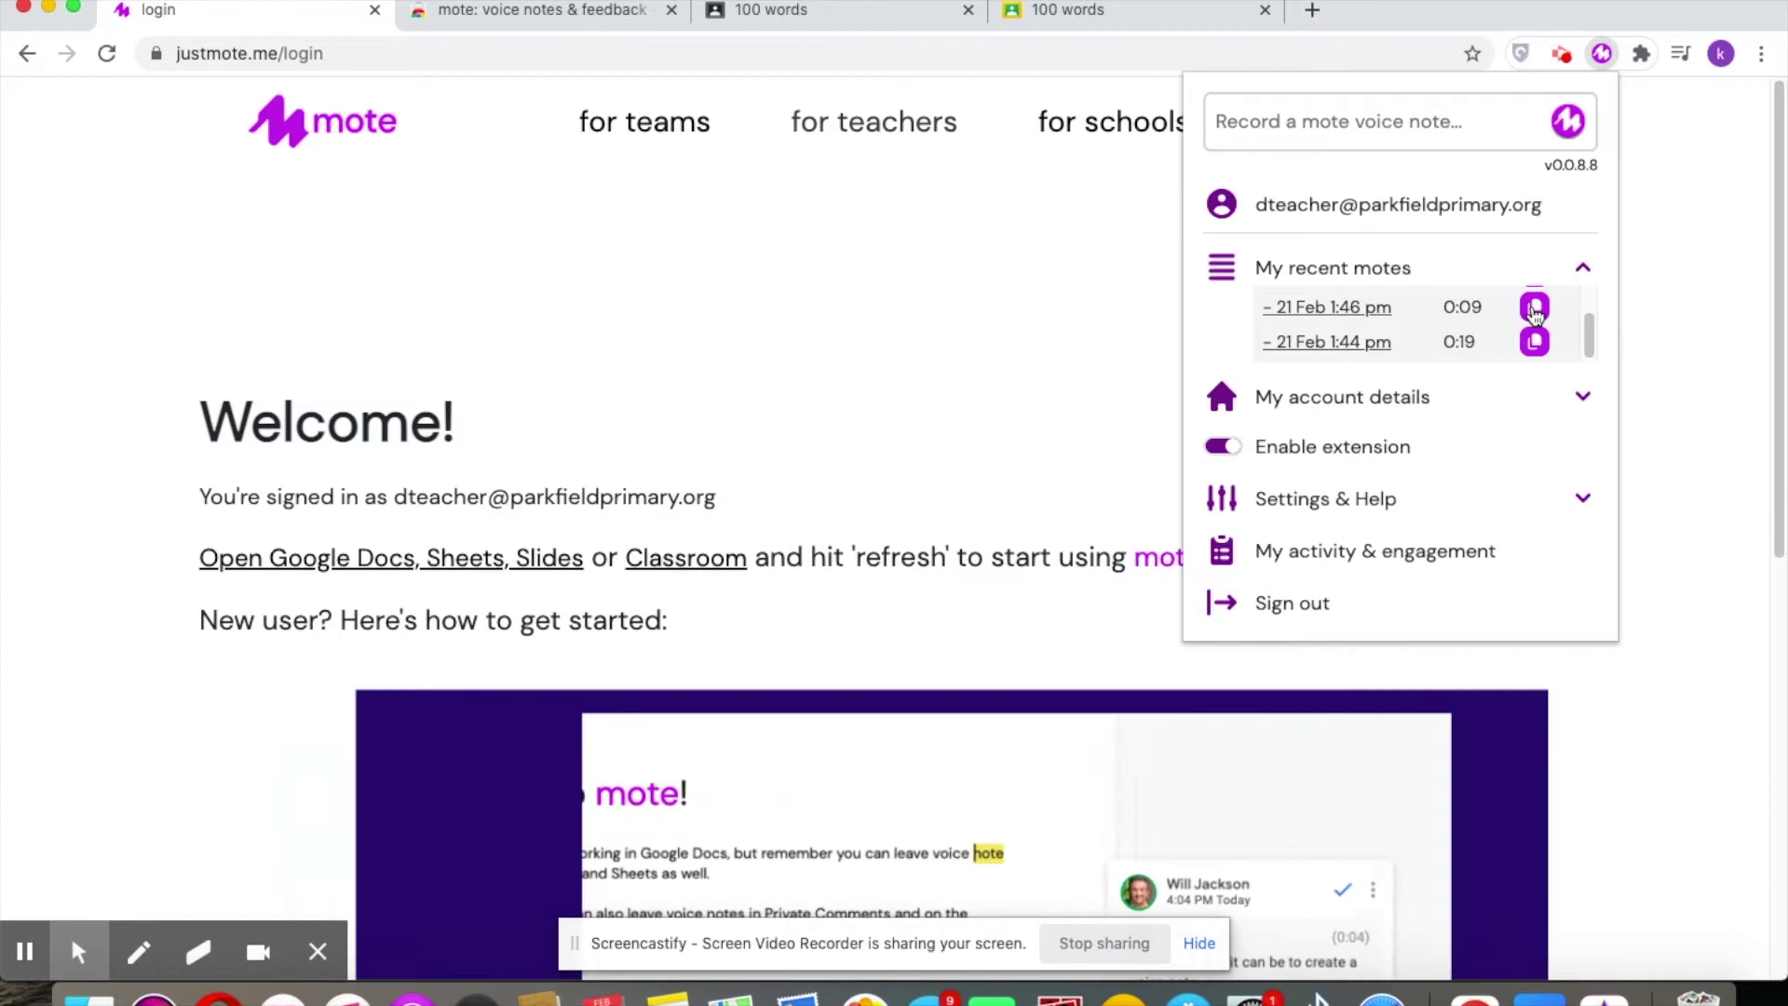
{"action": "left_click", "coordinate": [1485, 407]}
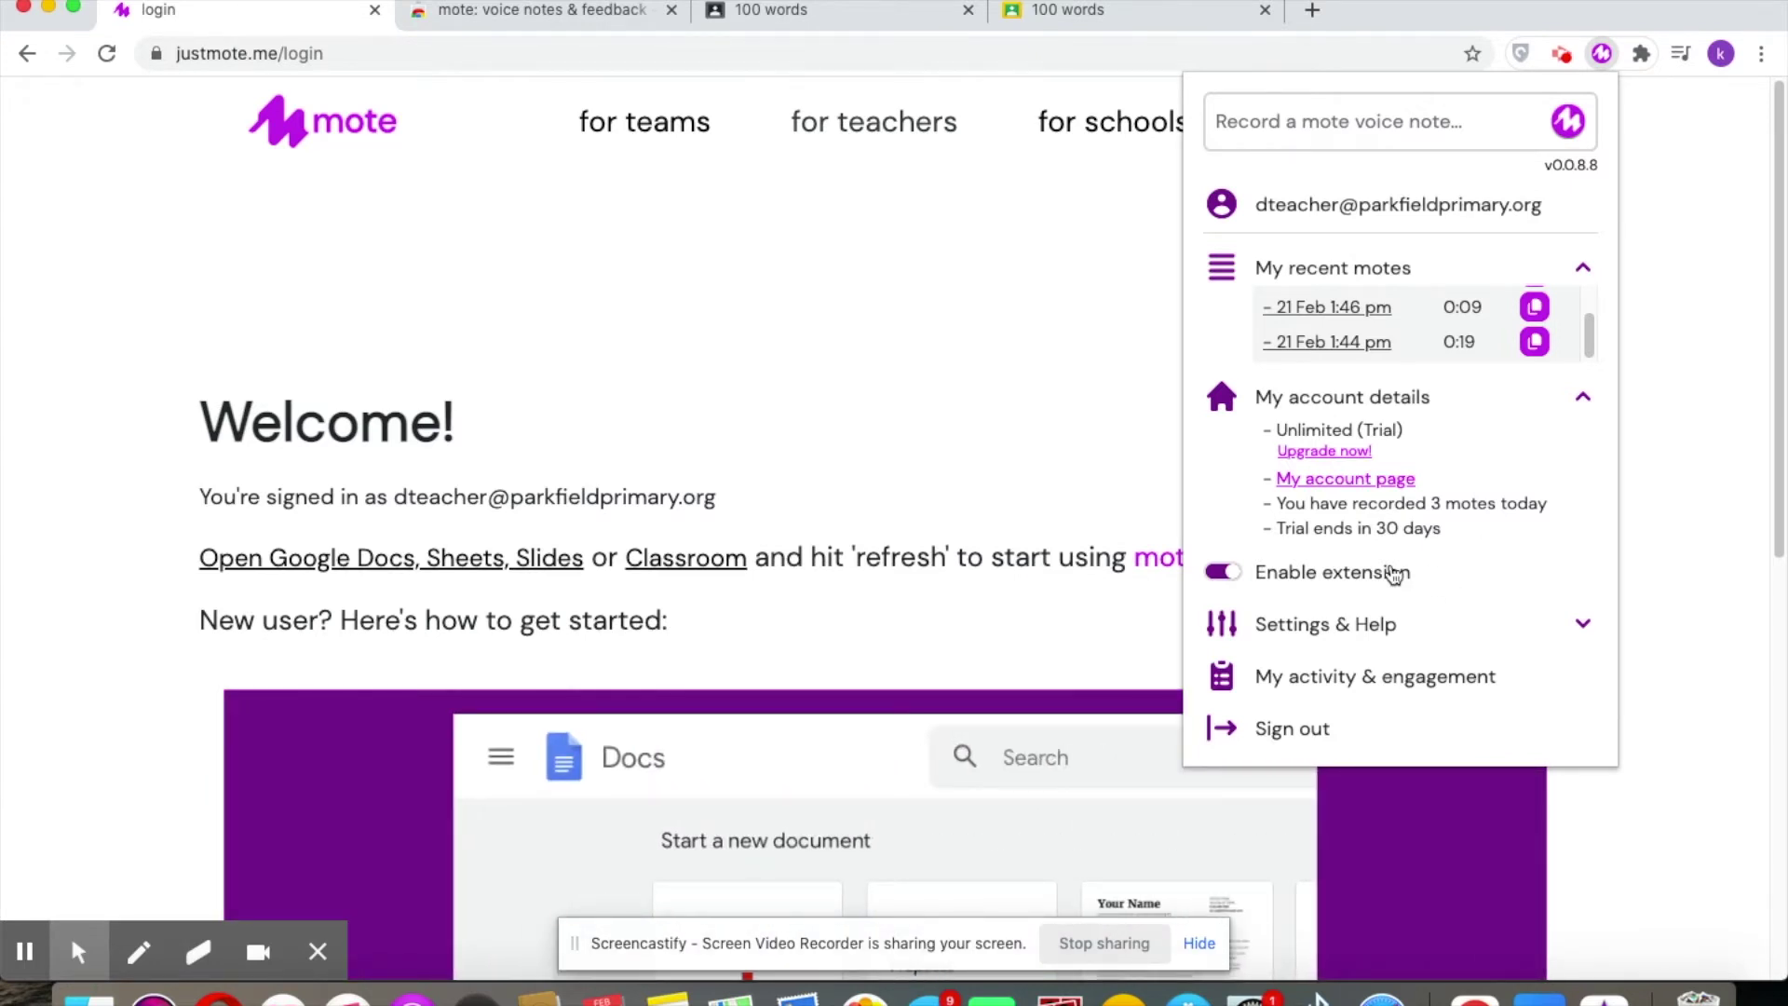
{"action": "left_click", "coordinate": [1227, 575]}
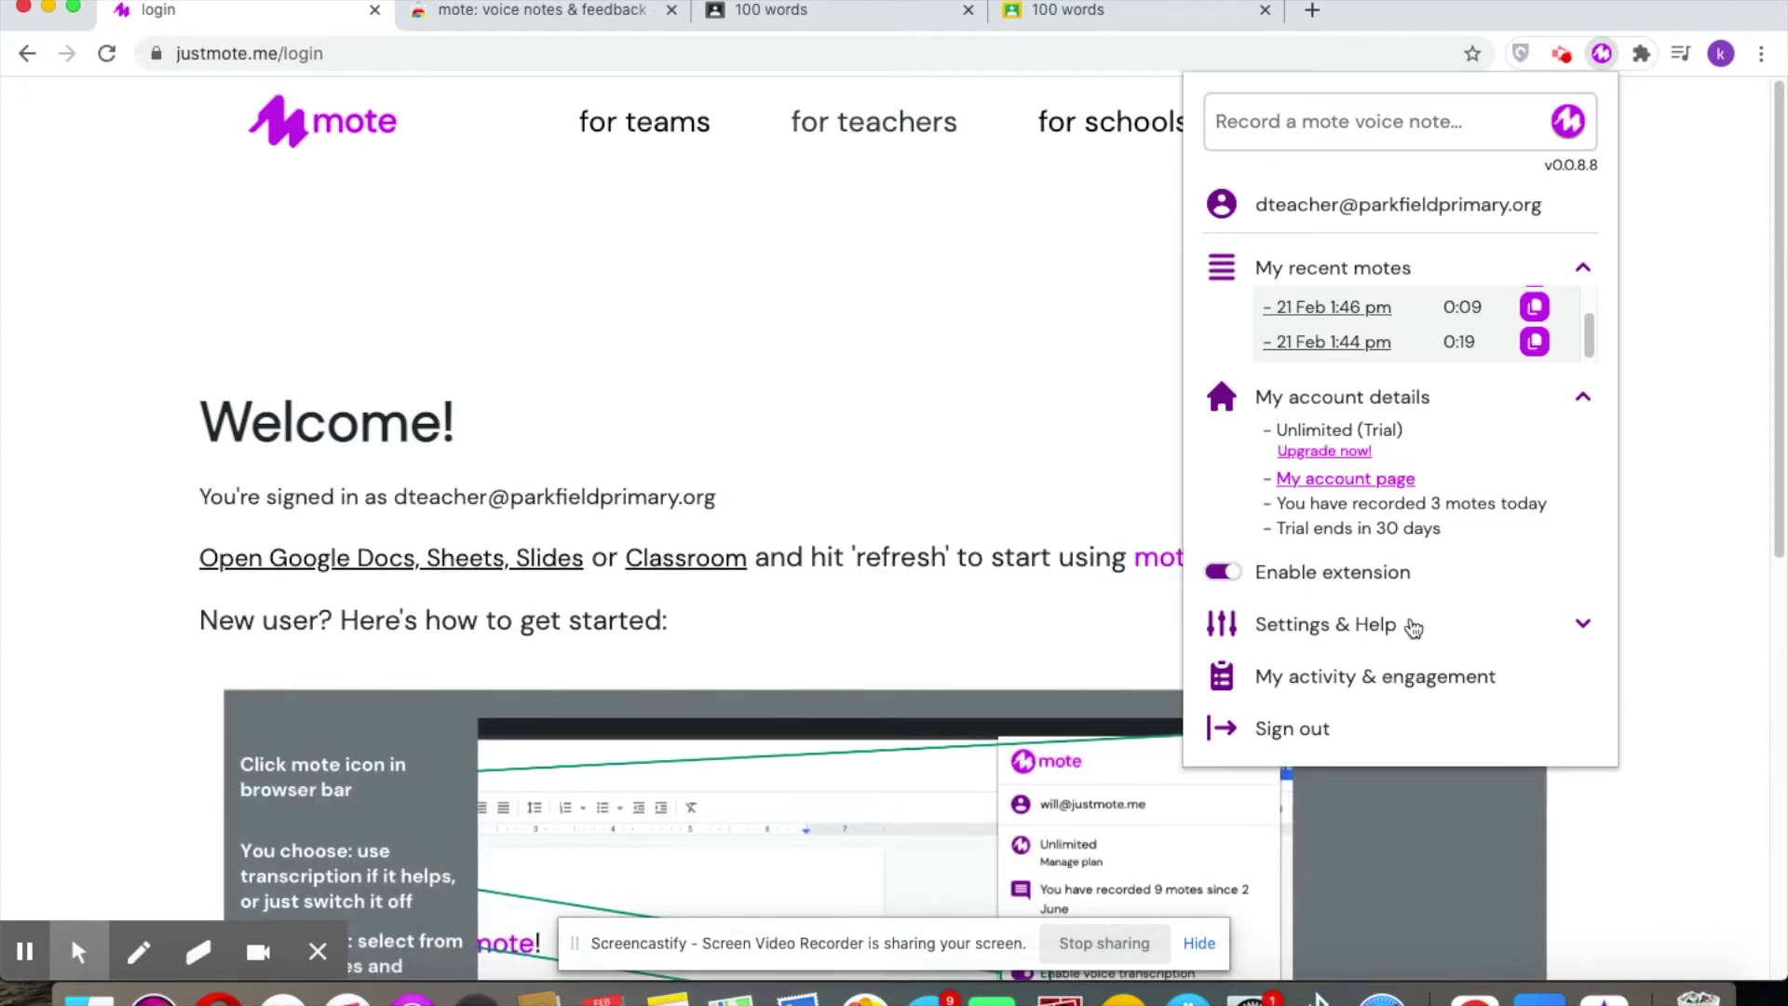
{"action": "left_click", "coordinate": [1412, 628]}
{"action": "scroll", "coordinate": [1412, 628], "scroll_direction": "down", "scroll_amount": 5}
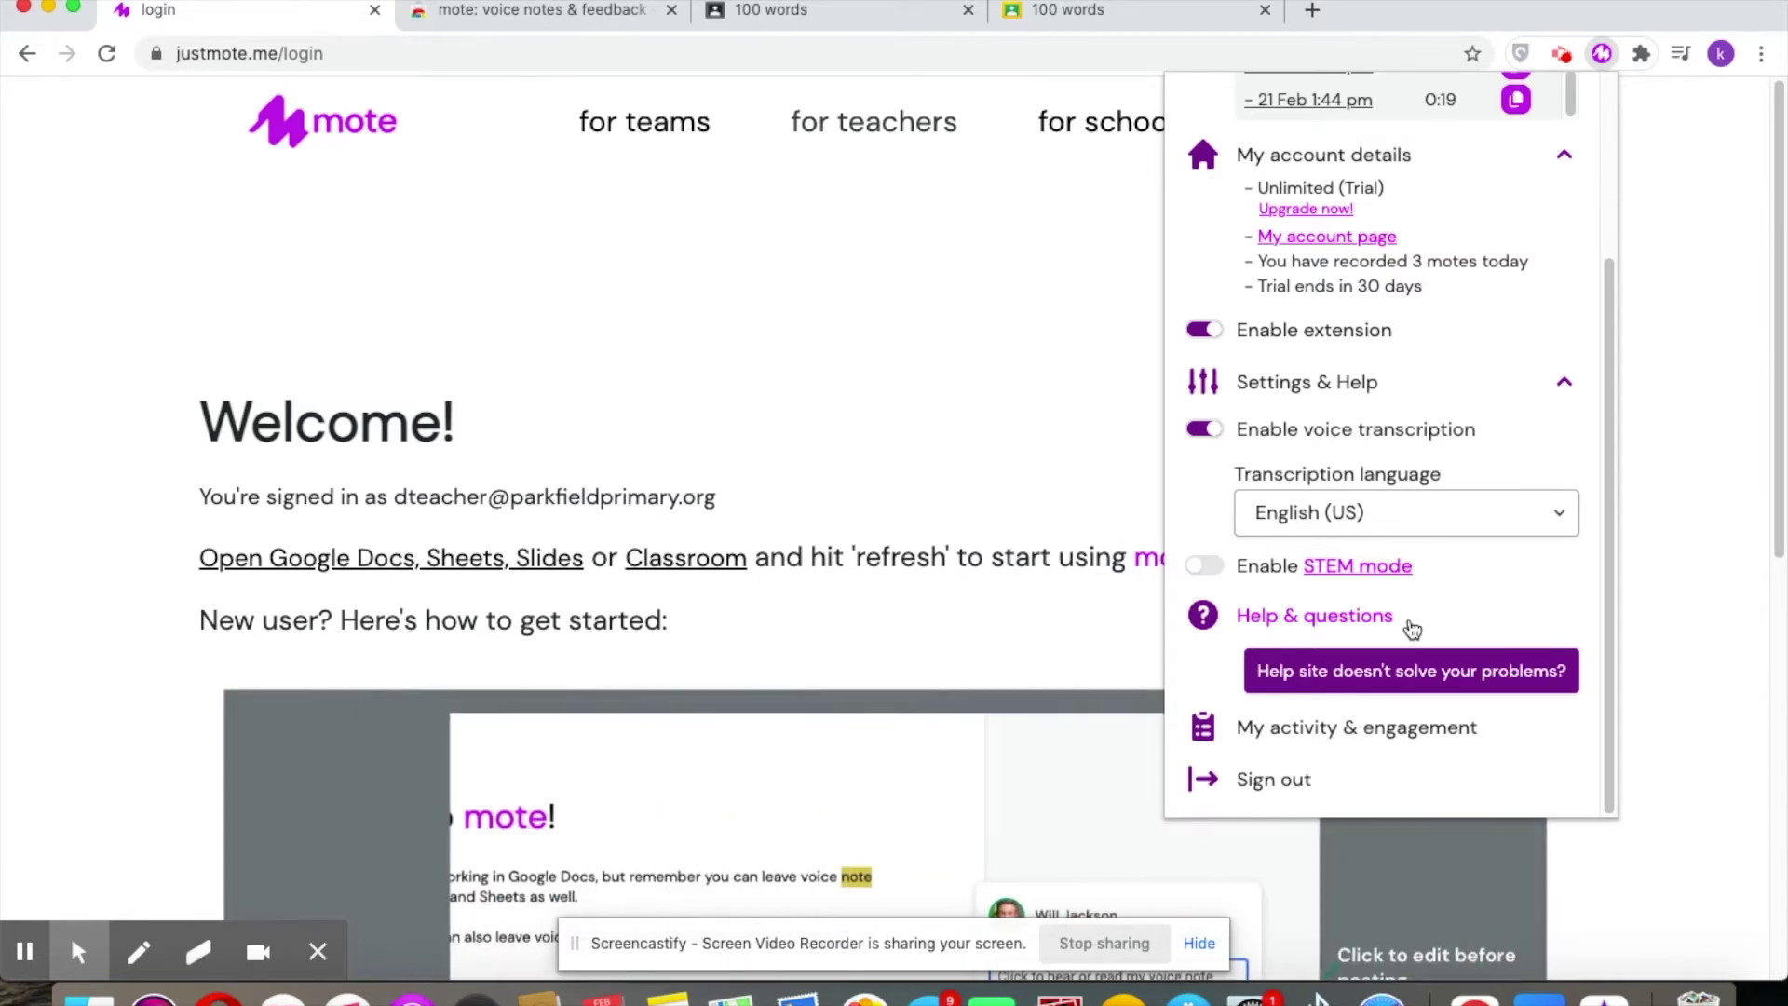
{"action": "left_click", "coordinate": [1456, 527]}
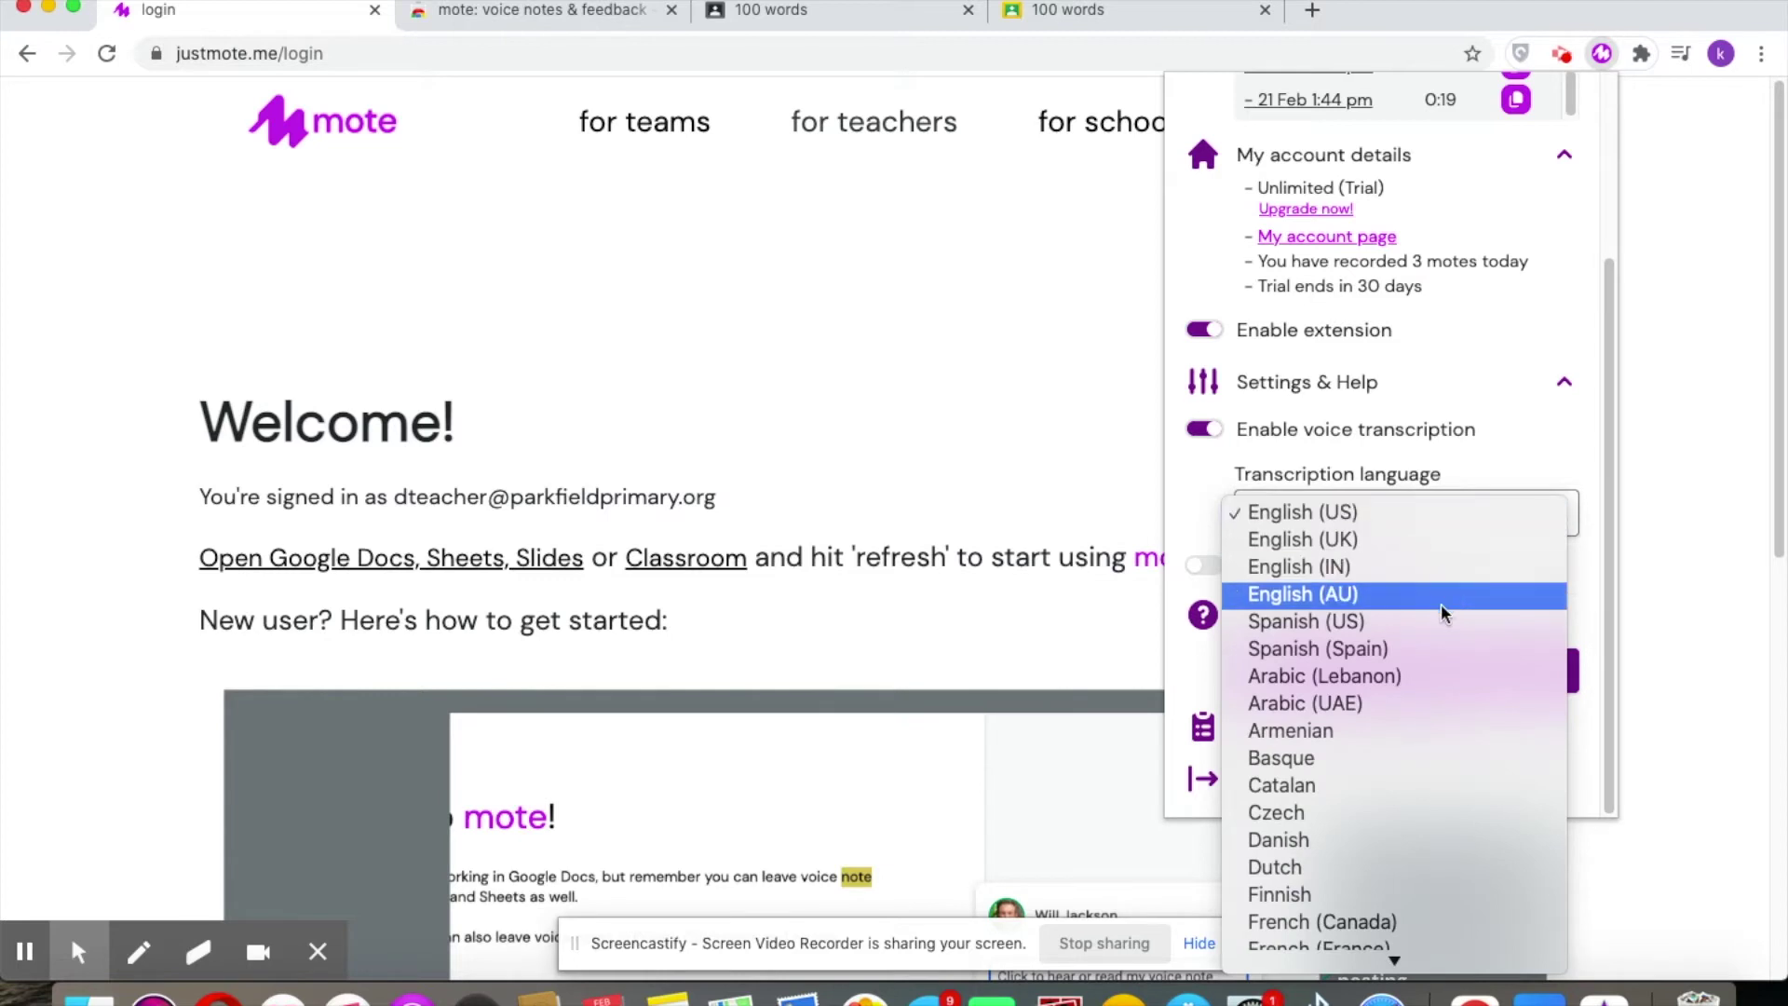
{"action": "scroll", "coordinate": [1415, 701], "scroll_direction": "down", "scroll_amount": 3}
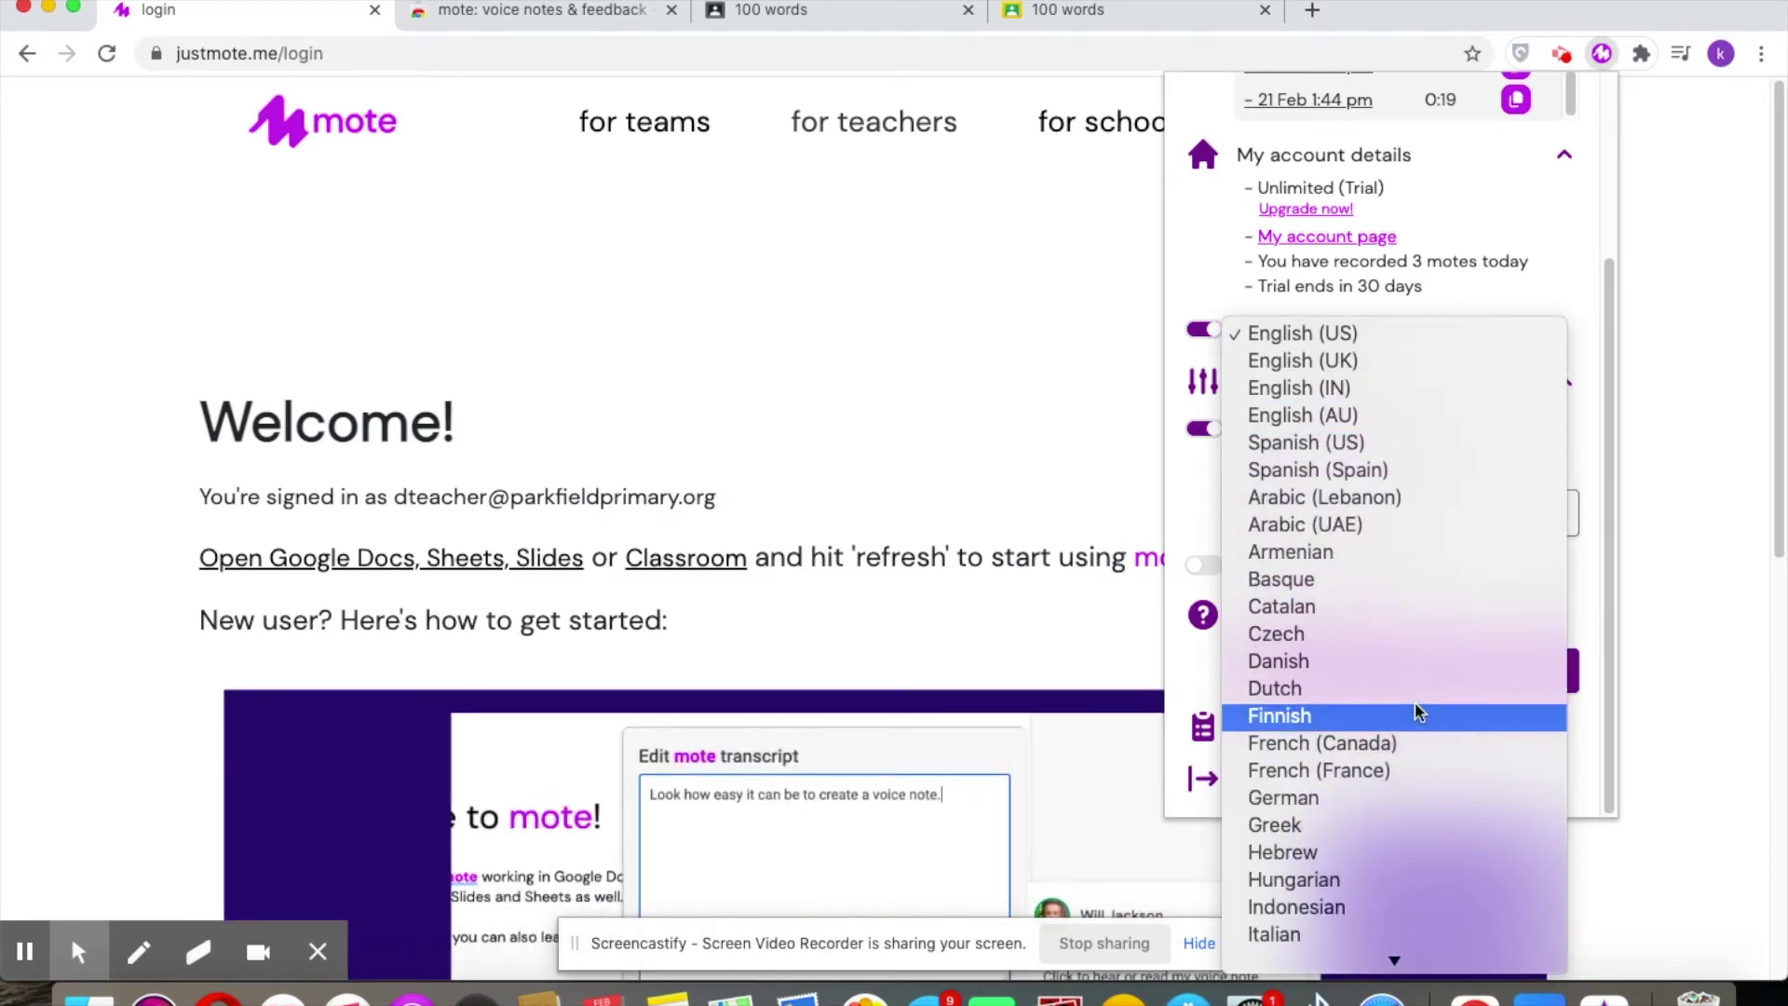
{"action": "scroll", "coordinate": [1415, 712], "scroll_direction": "down", "scroll_amount": 2}
{"action": "scroll", "coordinate": [1415, 709], "scroll_direction": "down", "scroll_amount": 1}
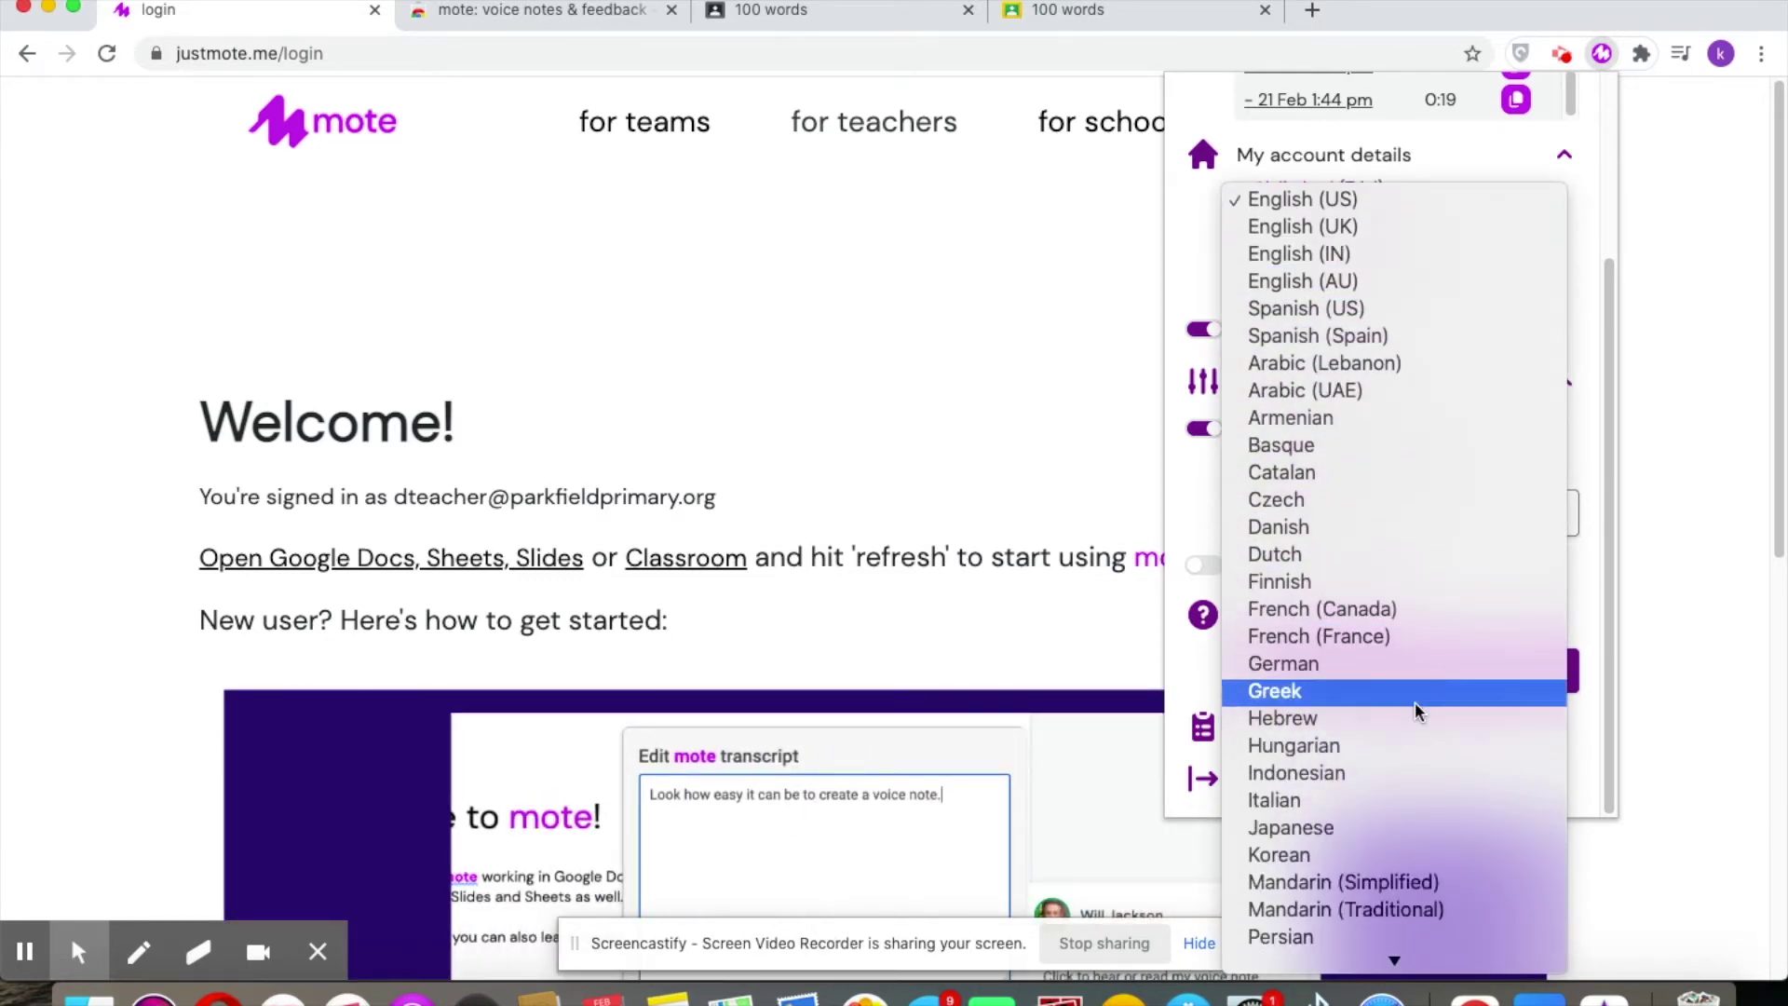
{"action": "scroll", "coordinate": [1415, 701], "scroll_direction": "down", "scroll_amount": 2}
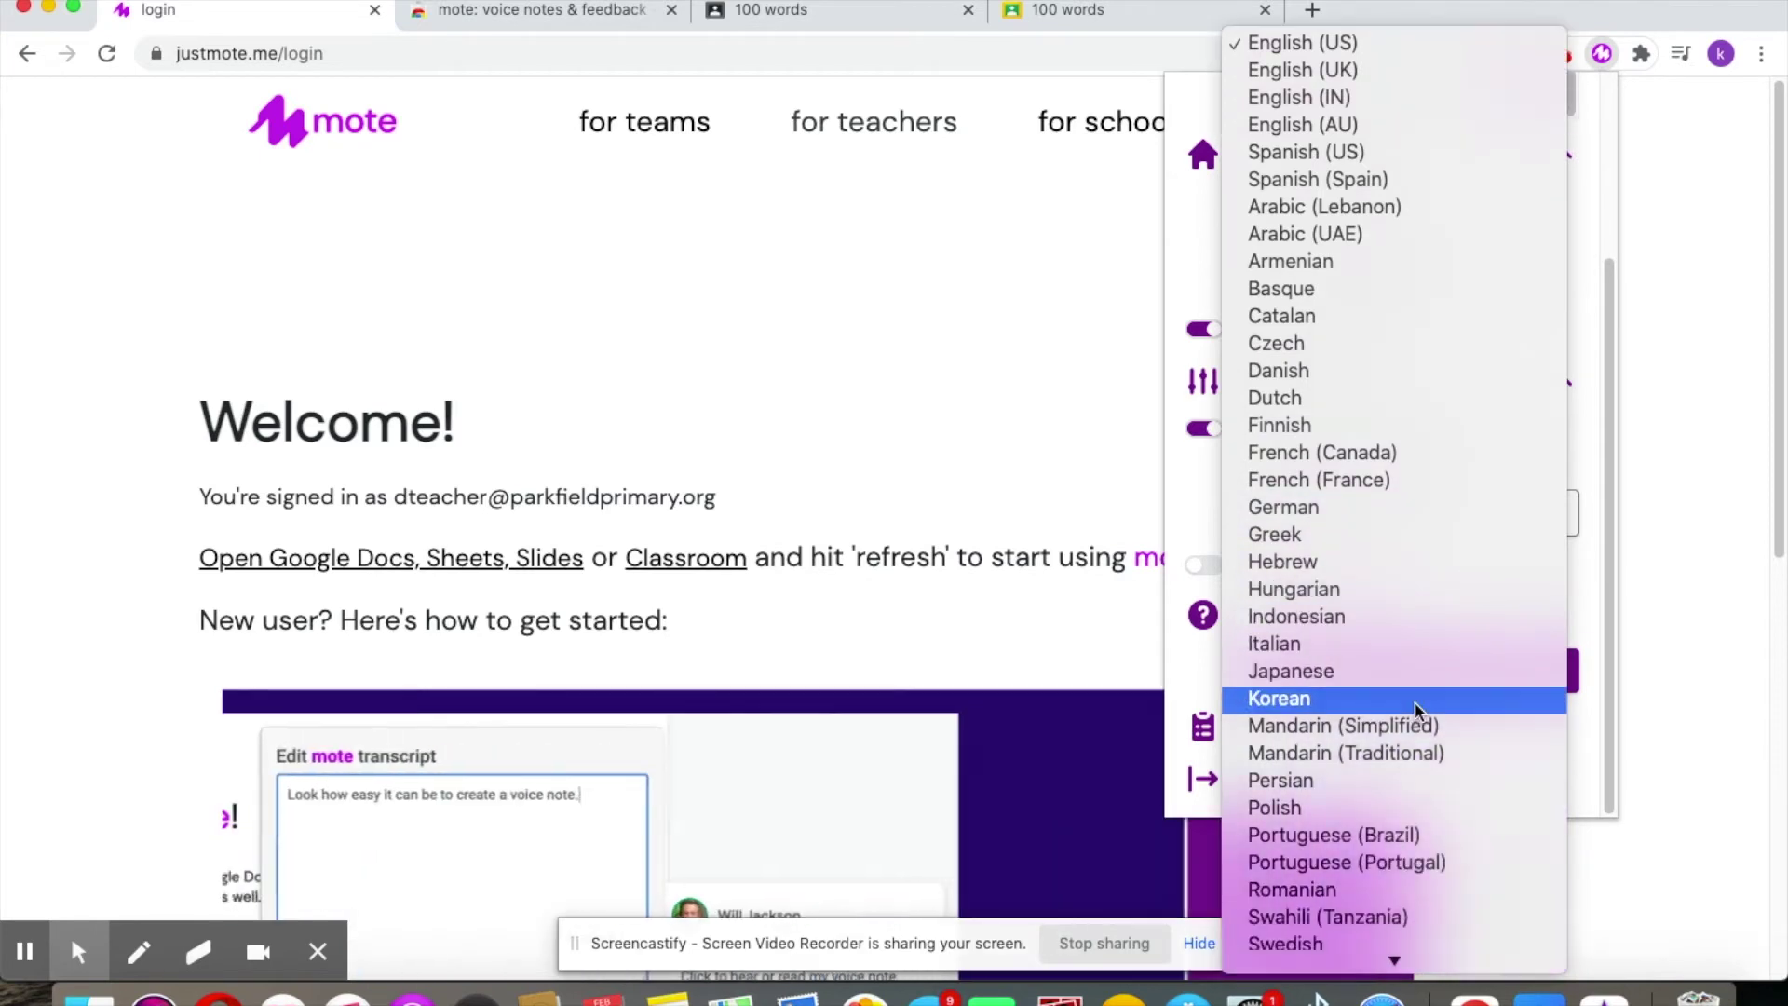
{"action": "scroll", "coordinate": [1415, 703], "scroll_direction": "down", "scroll_amount": 1}
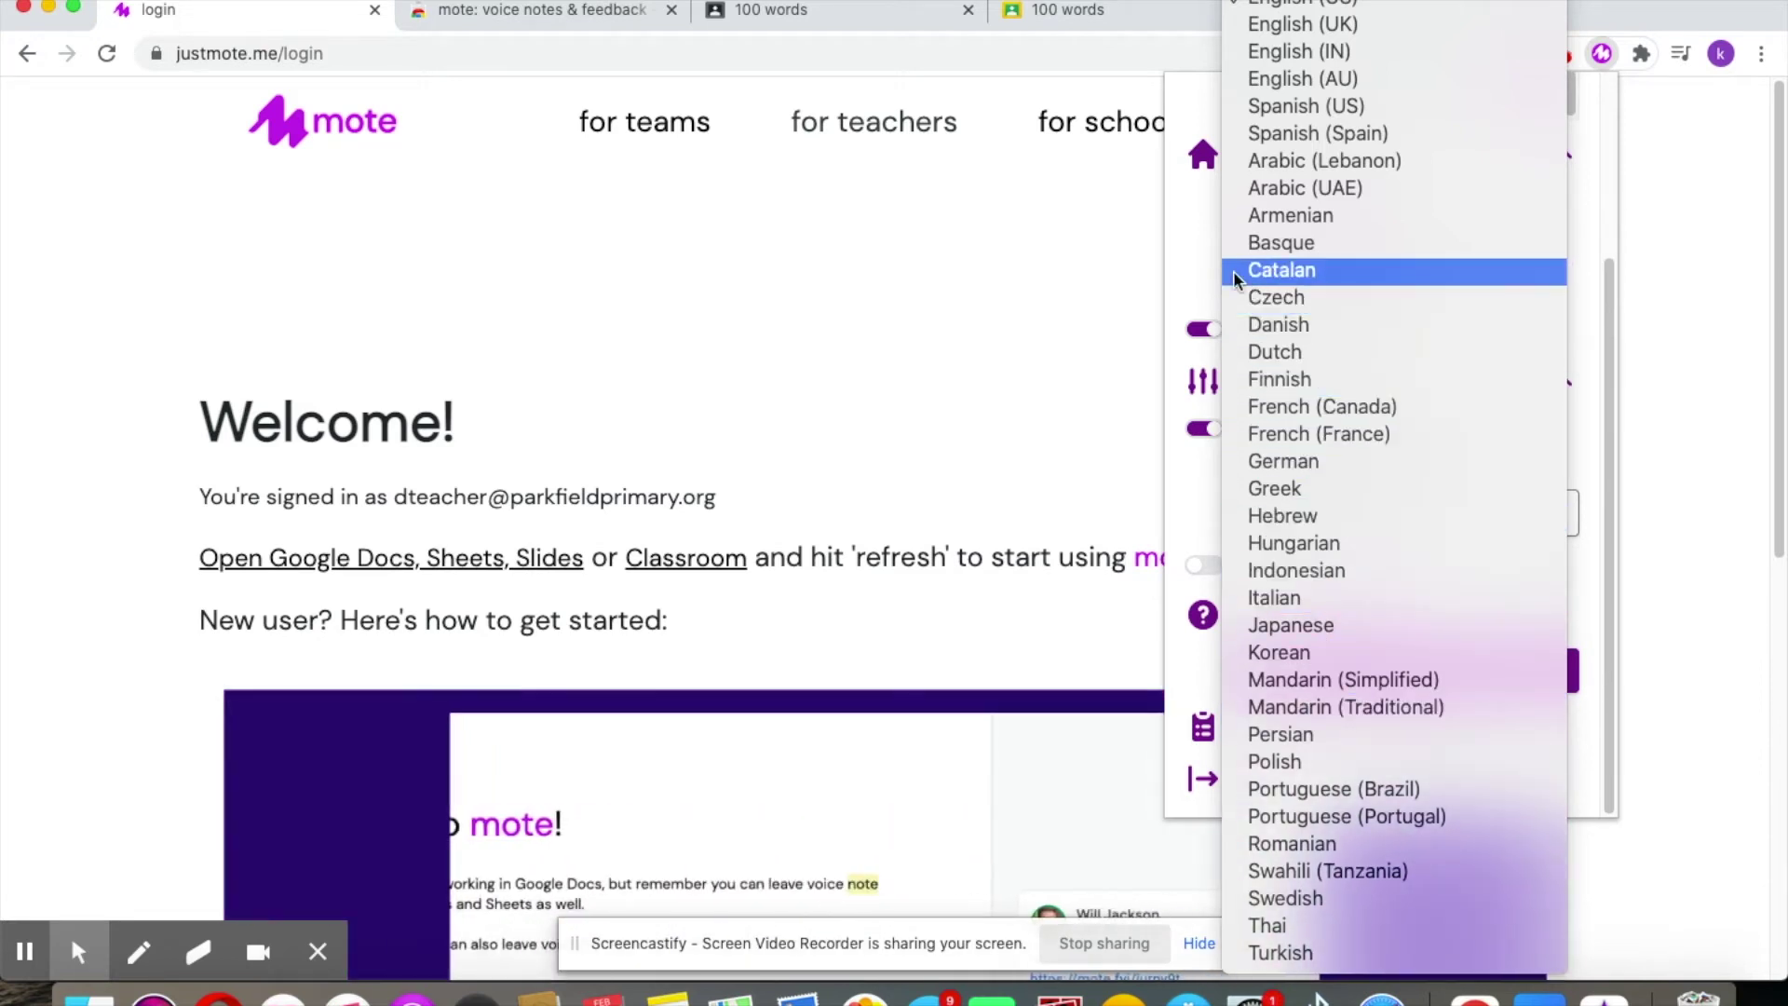
{"action": "left_click", "coordinate": [1199, 250]}
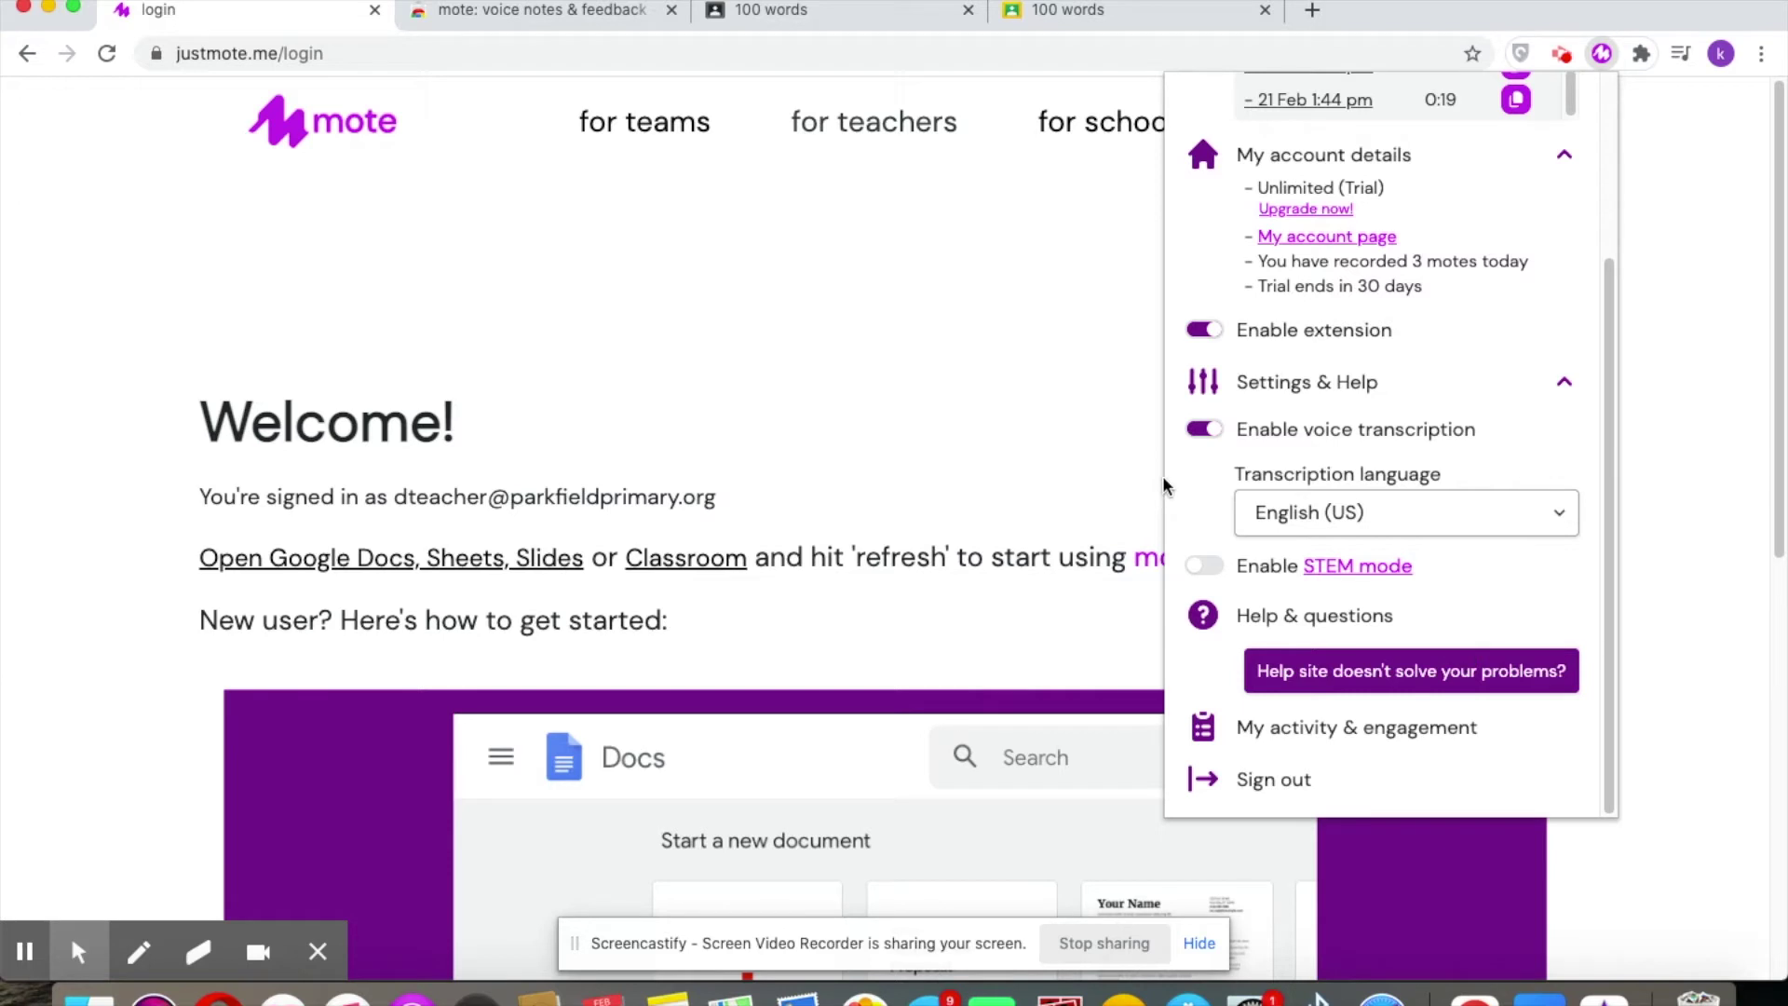
{"action": "left_click", "coordinate": [13, 957]}
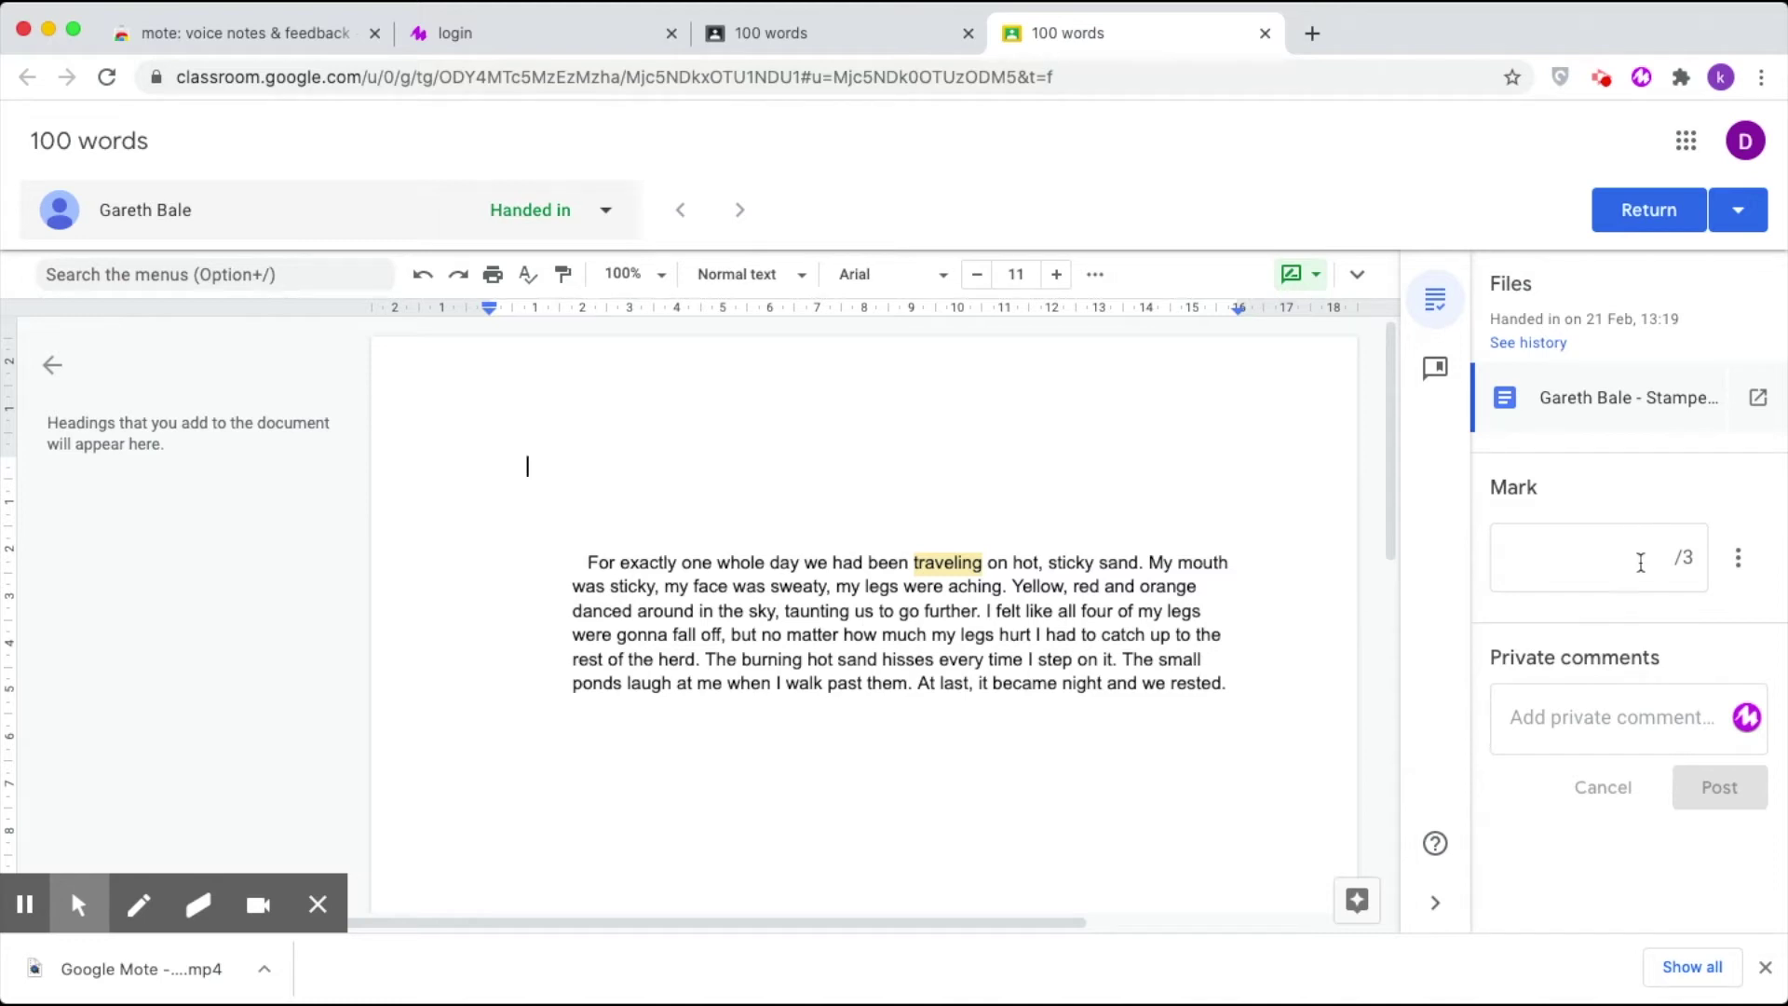
- Dismiss the download bar and begin recording a mote voice note as a private comment
{"action": "left_click", "coordinate": [1766, 969]}
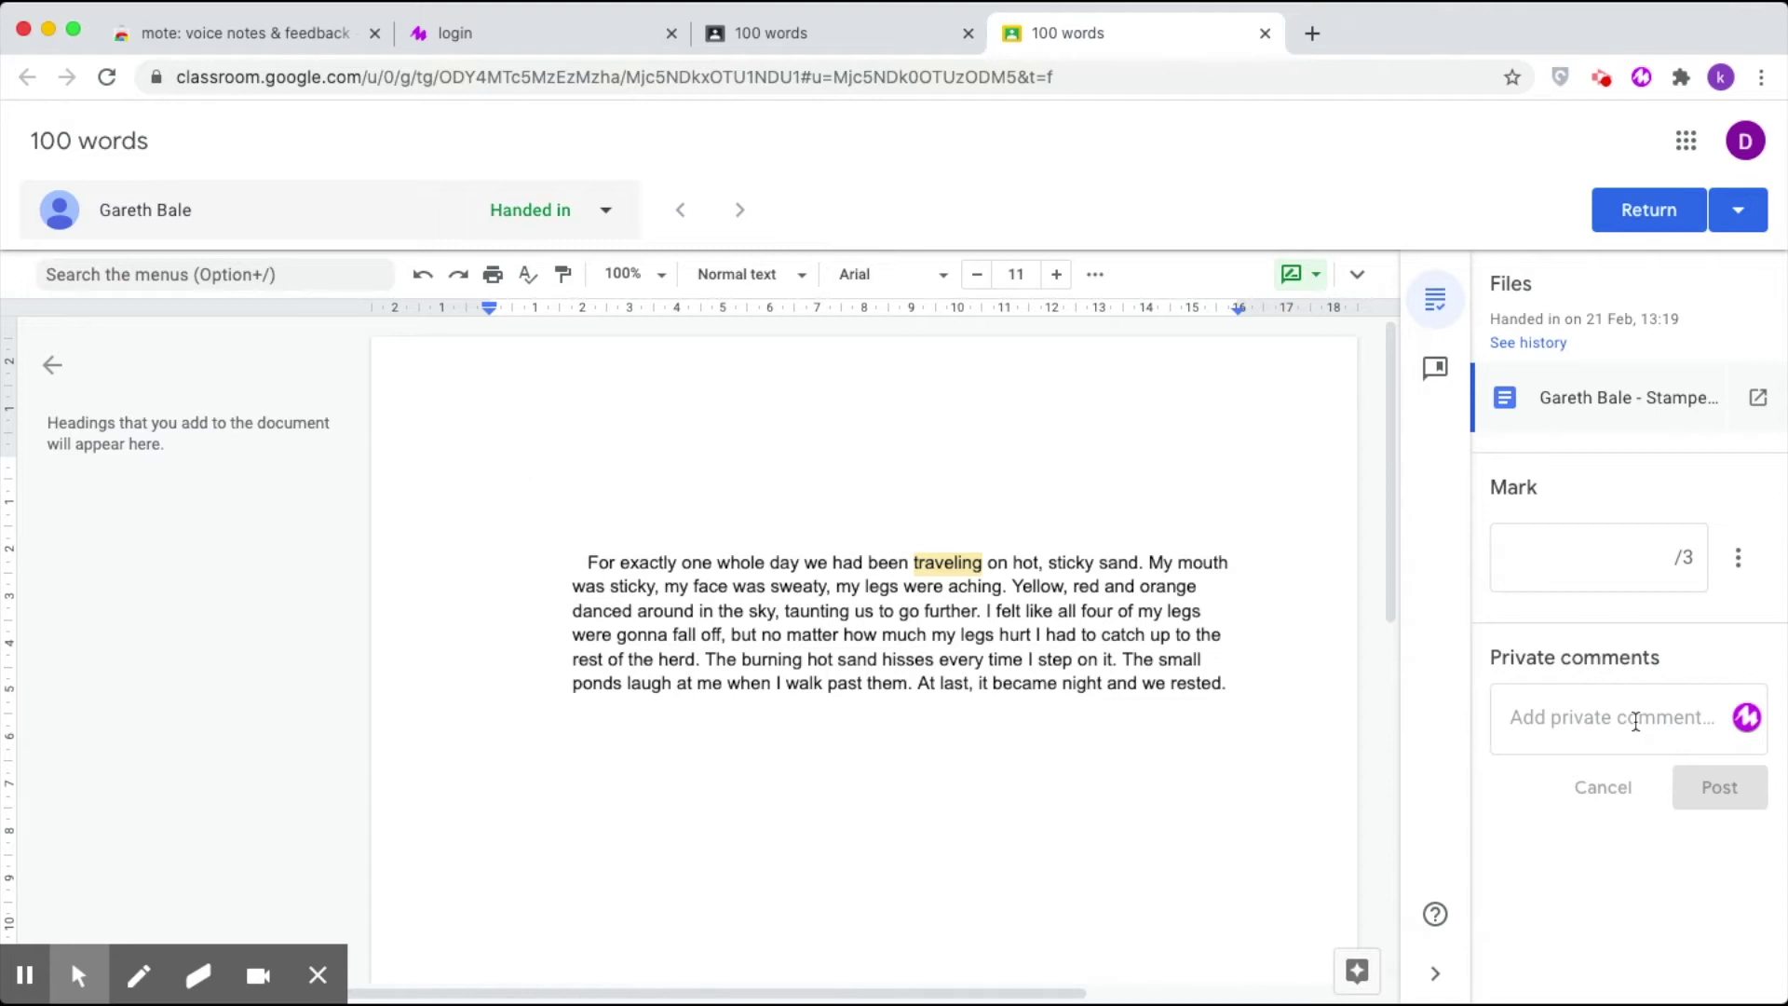
{"action": "left_click", "coordinate": [1746, 719]}
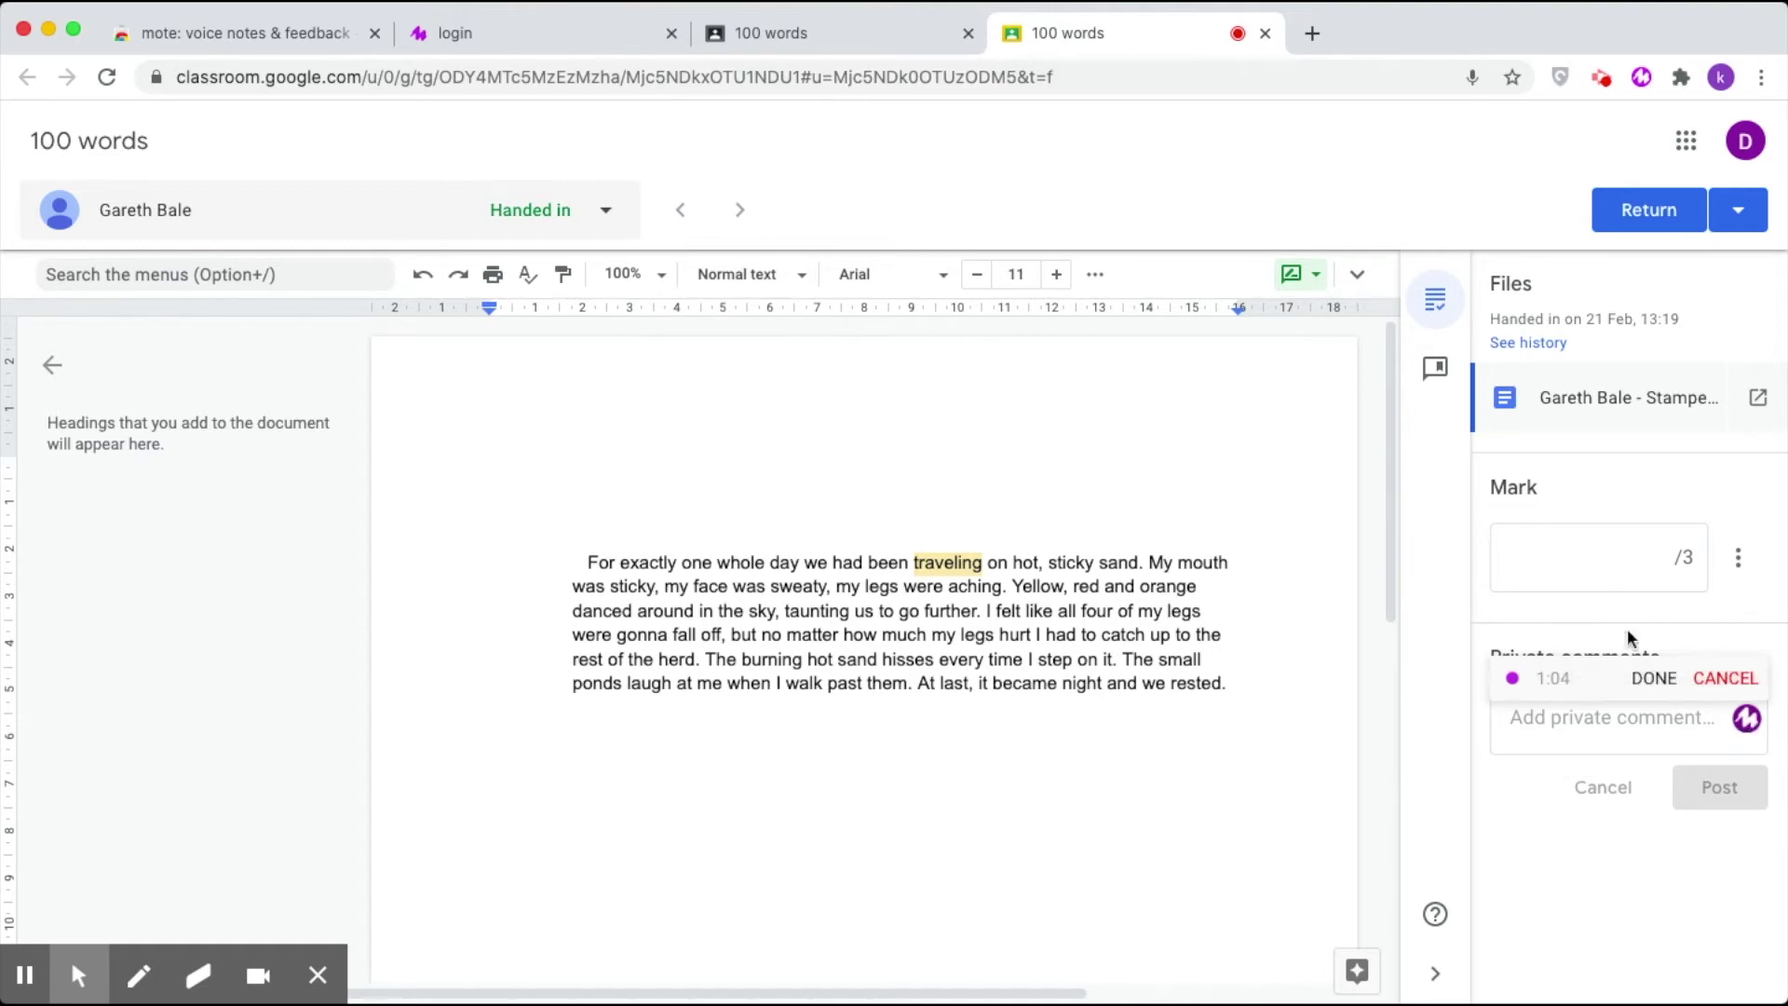
- Finish the mote voice recording so its link sits in the private comment box
{"action": "left_click", "coordinate": [1656, 682]}
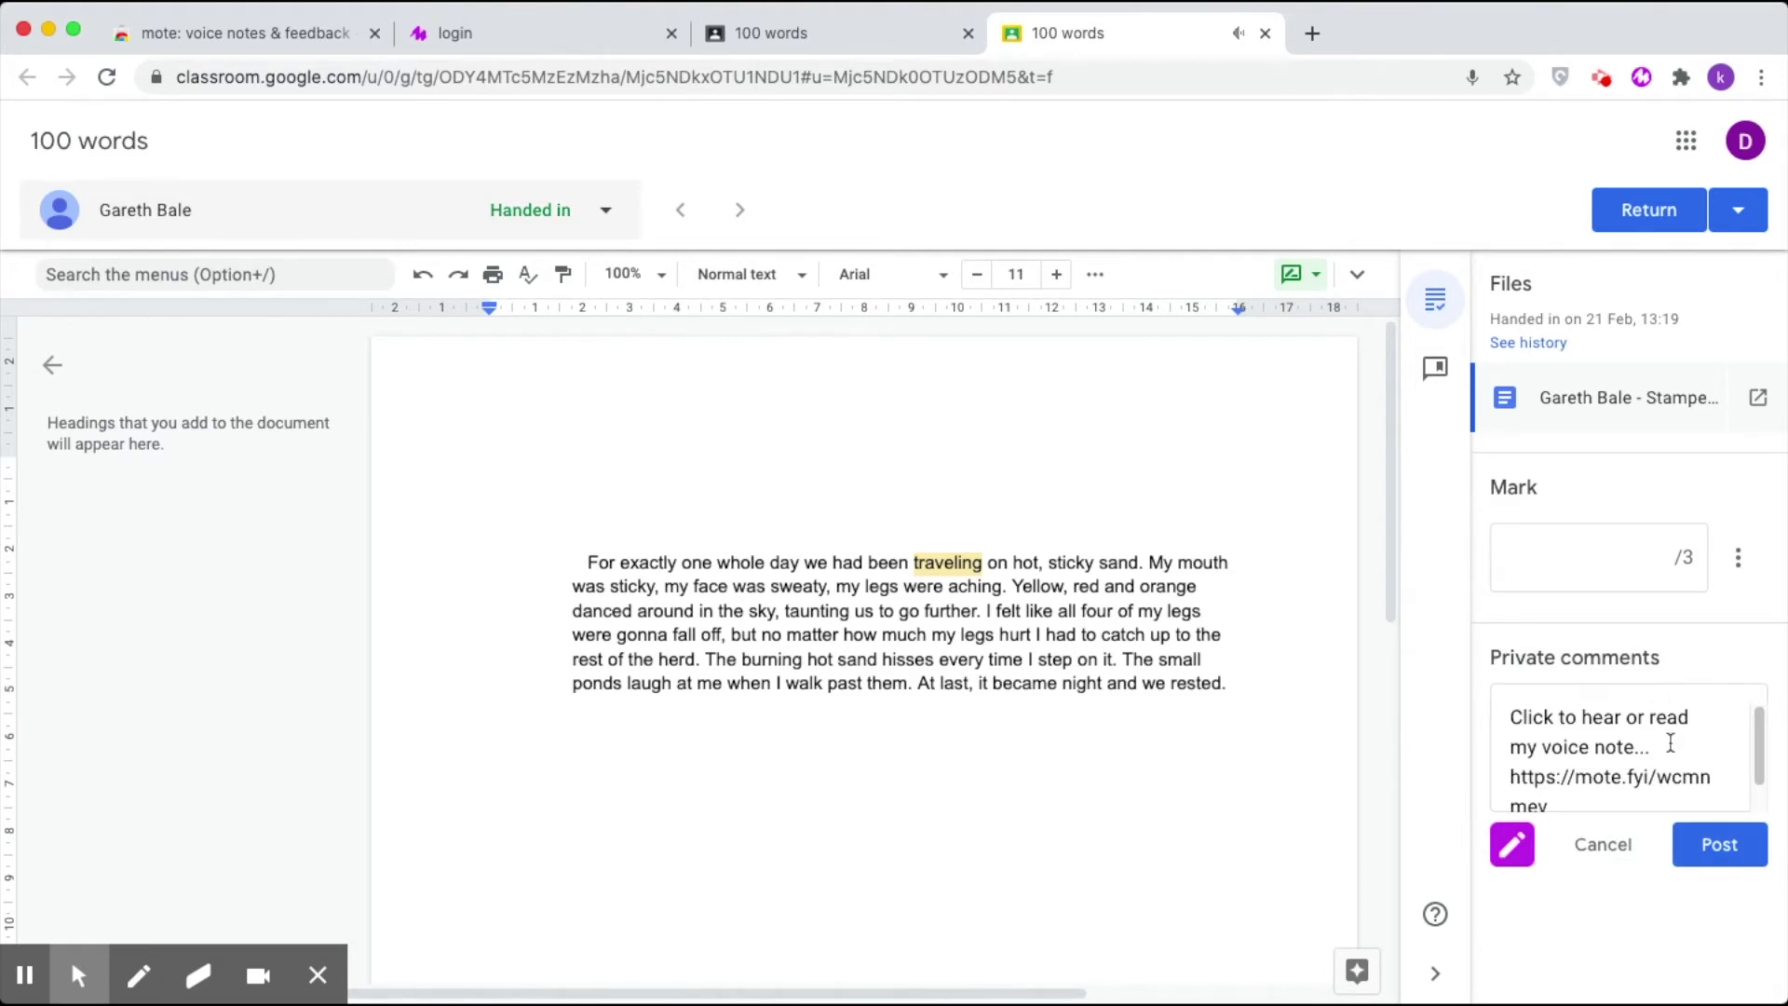
{"action": "scroll", "coordinate": [1669, 742], "scroll_direction": "down", "scroll_amount": 1}
{"action": "scroll", "coordinate": [1669, 742], "scroll_direction": "up", "scroll_amount": 1}
- Publish the 0:28 mote voice note as a private comment on the '100 words' submission
{"action": "left_click", "coordinate": [1713, 844]}
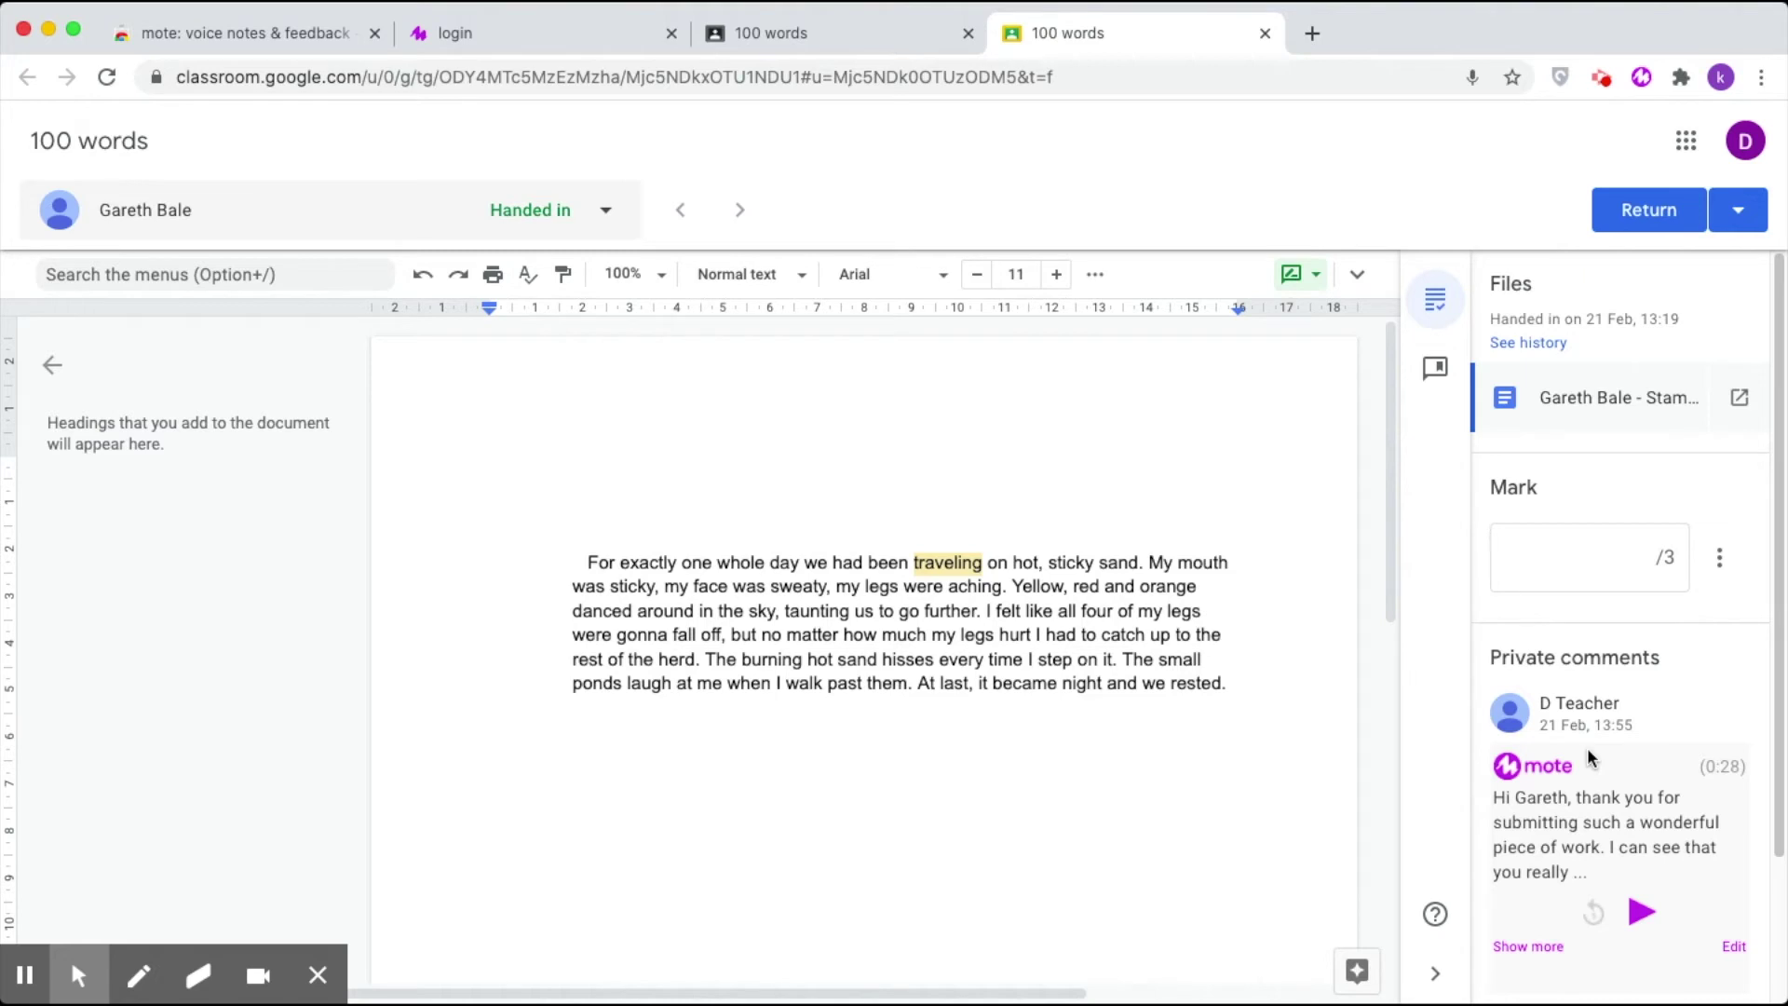
{"action": "scroll", "coordinate": [1587, 753], "scroll_direction": "down", "scroll_amount": 3}
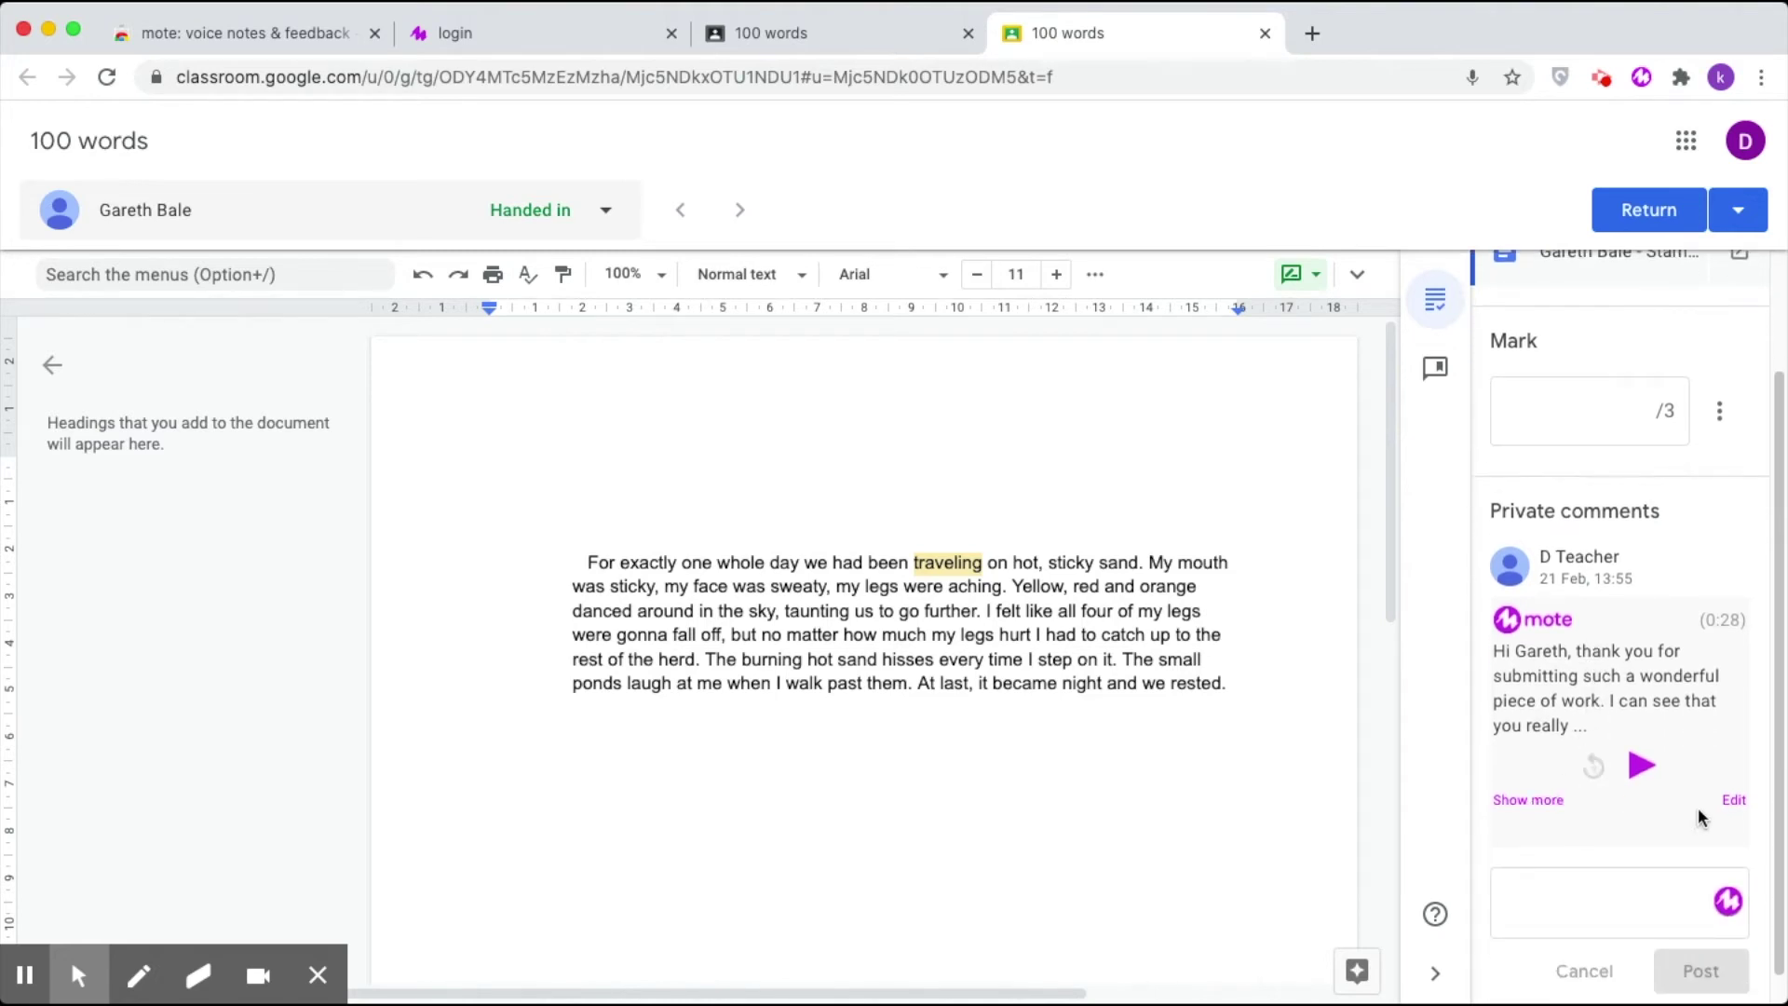
- Translate the 0:28 voice note's transcript into French, save it, and return to the student's work page
{"action": "left_click", "coordinate": [1733, 799]}
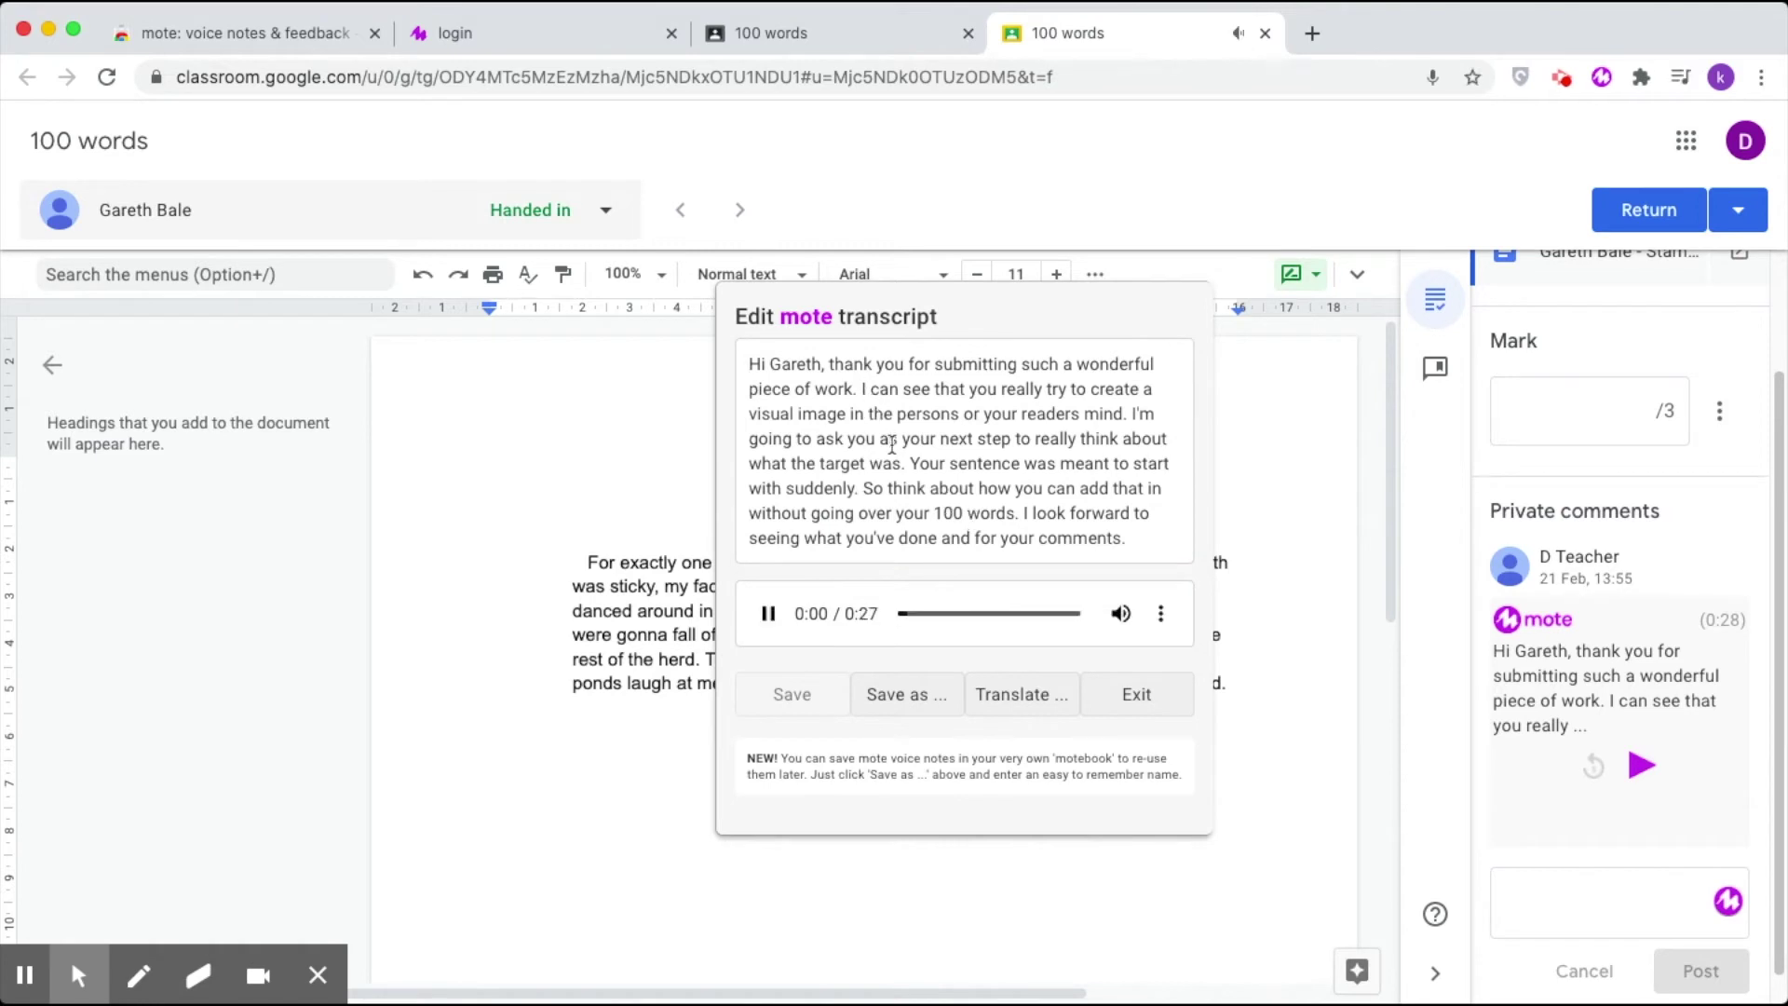
{"action": "left_click", "coordinate": [769, 613]}
{"action": "left_click", "coordinate": [1041, 695]}
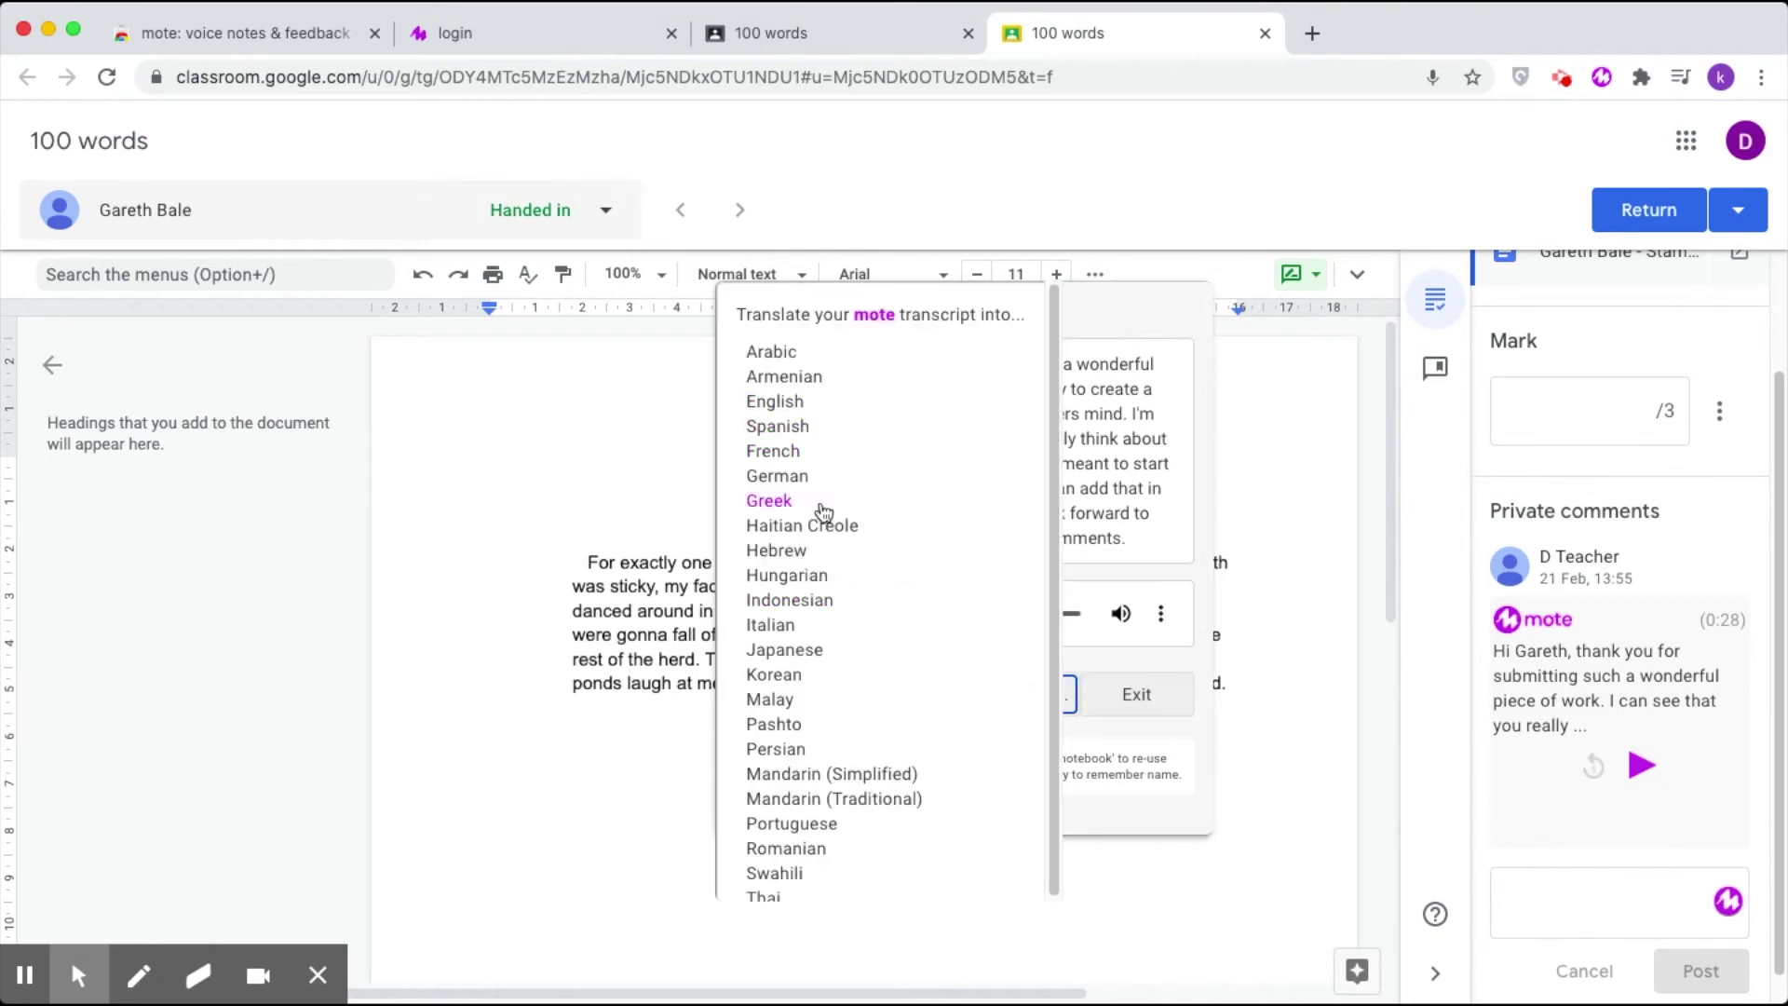
{"action": "scroll", "coordinate": [793, 659], "scroll_direction": "down", "scroll_amount": 2}
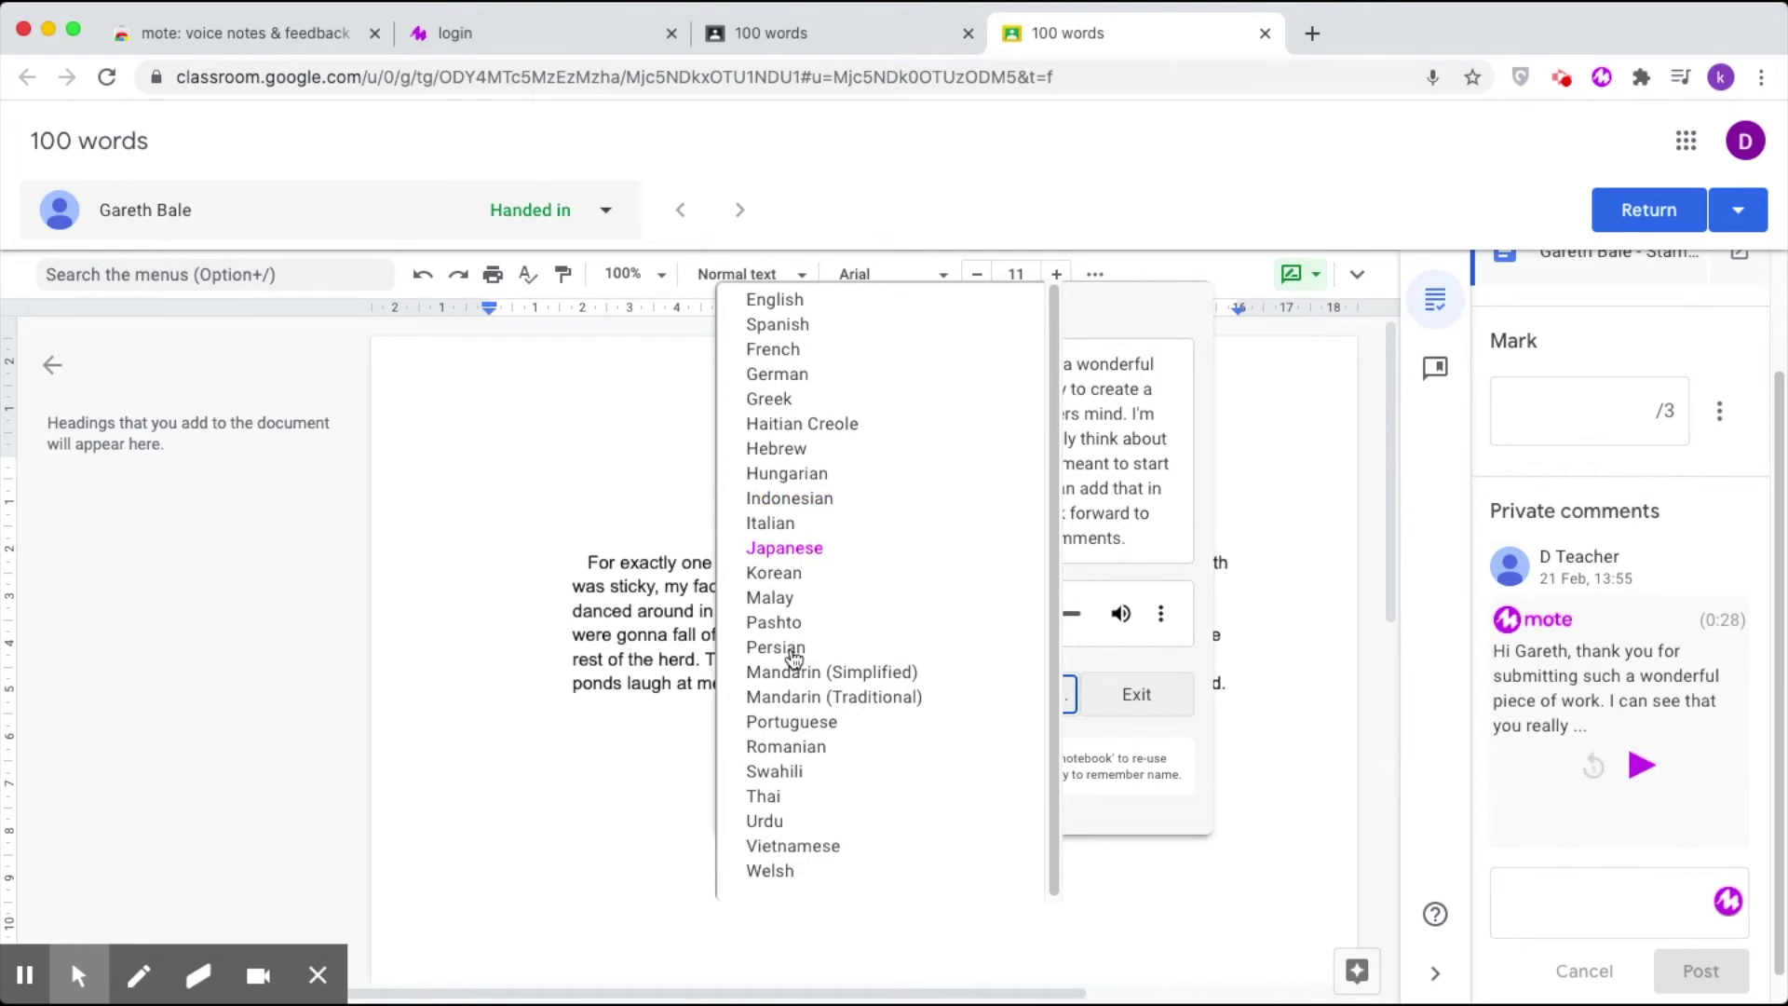
{"action": "scroll", "coordinate": [794, 659], "scroll_direction": "up", "scroll_amount": 2}
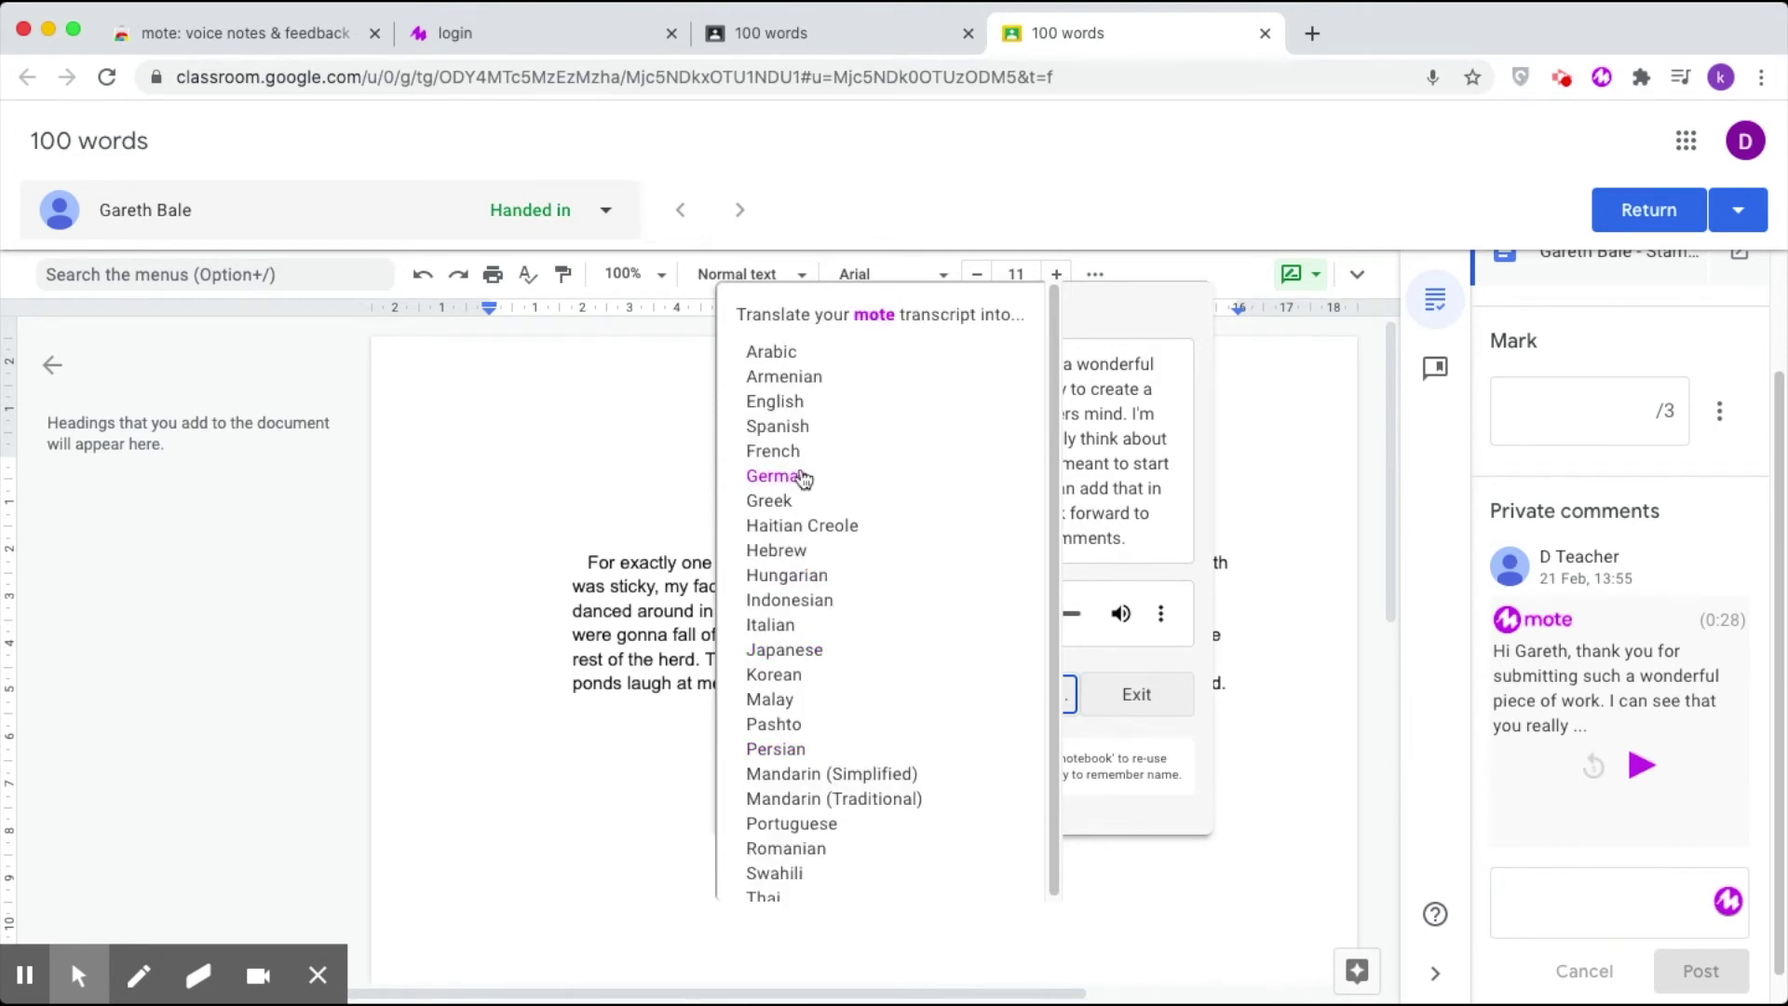
{"action": "left_click", "coordinate": [803, 450]}
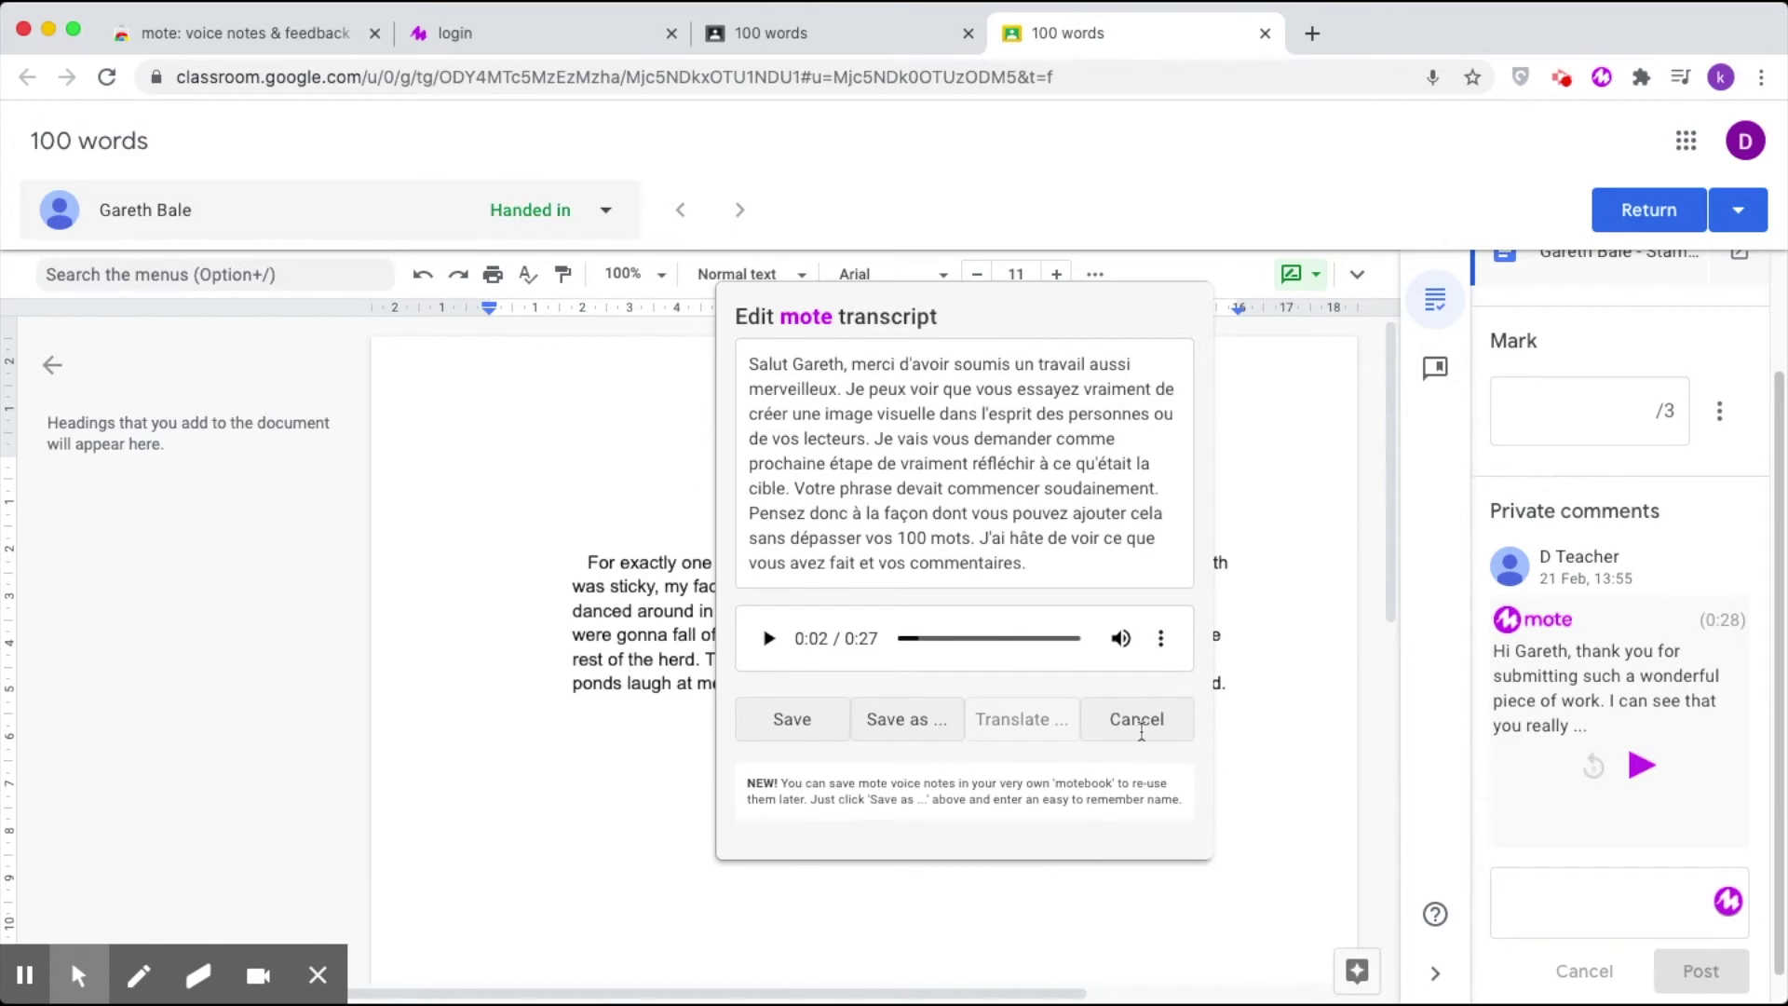
{"action": "left_click", "coordinate": [815, 721]}
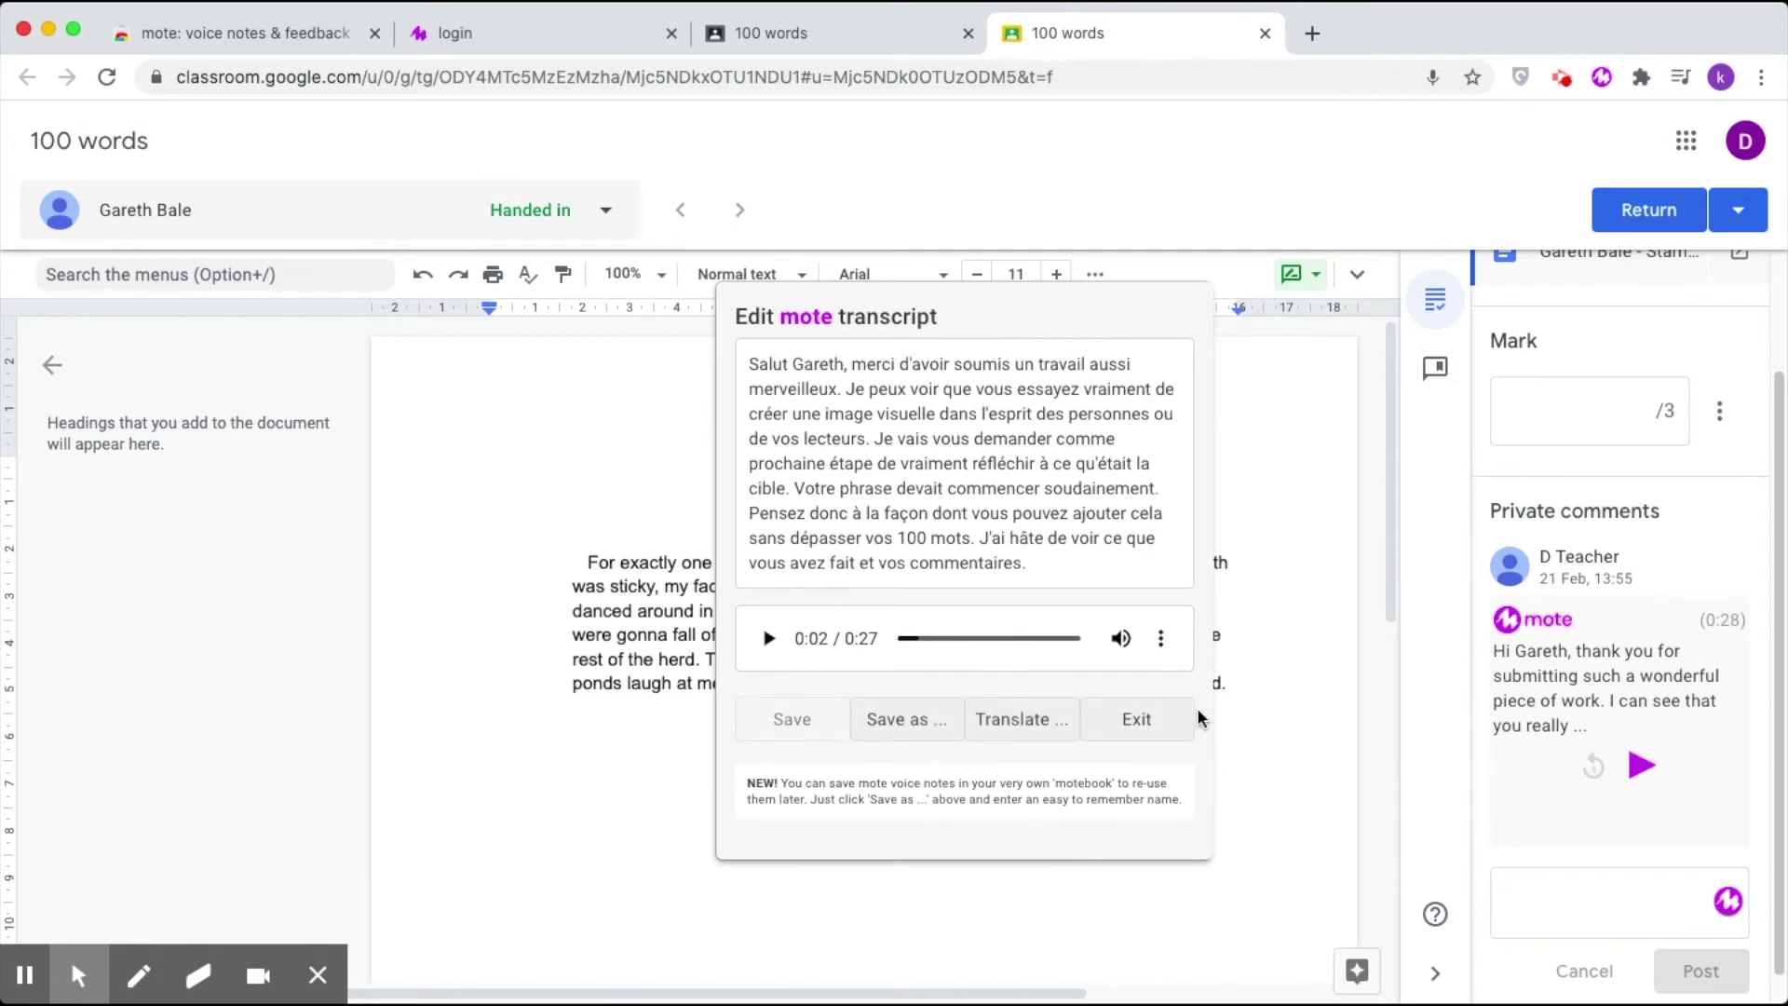
{"action": "left_click", "coordinate": [1159, 722]}
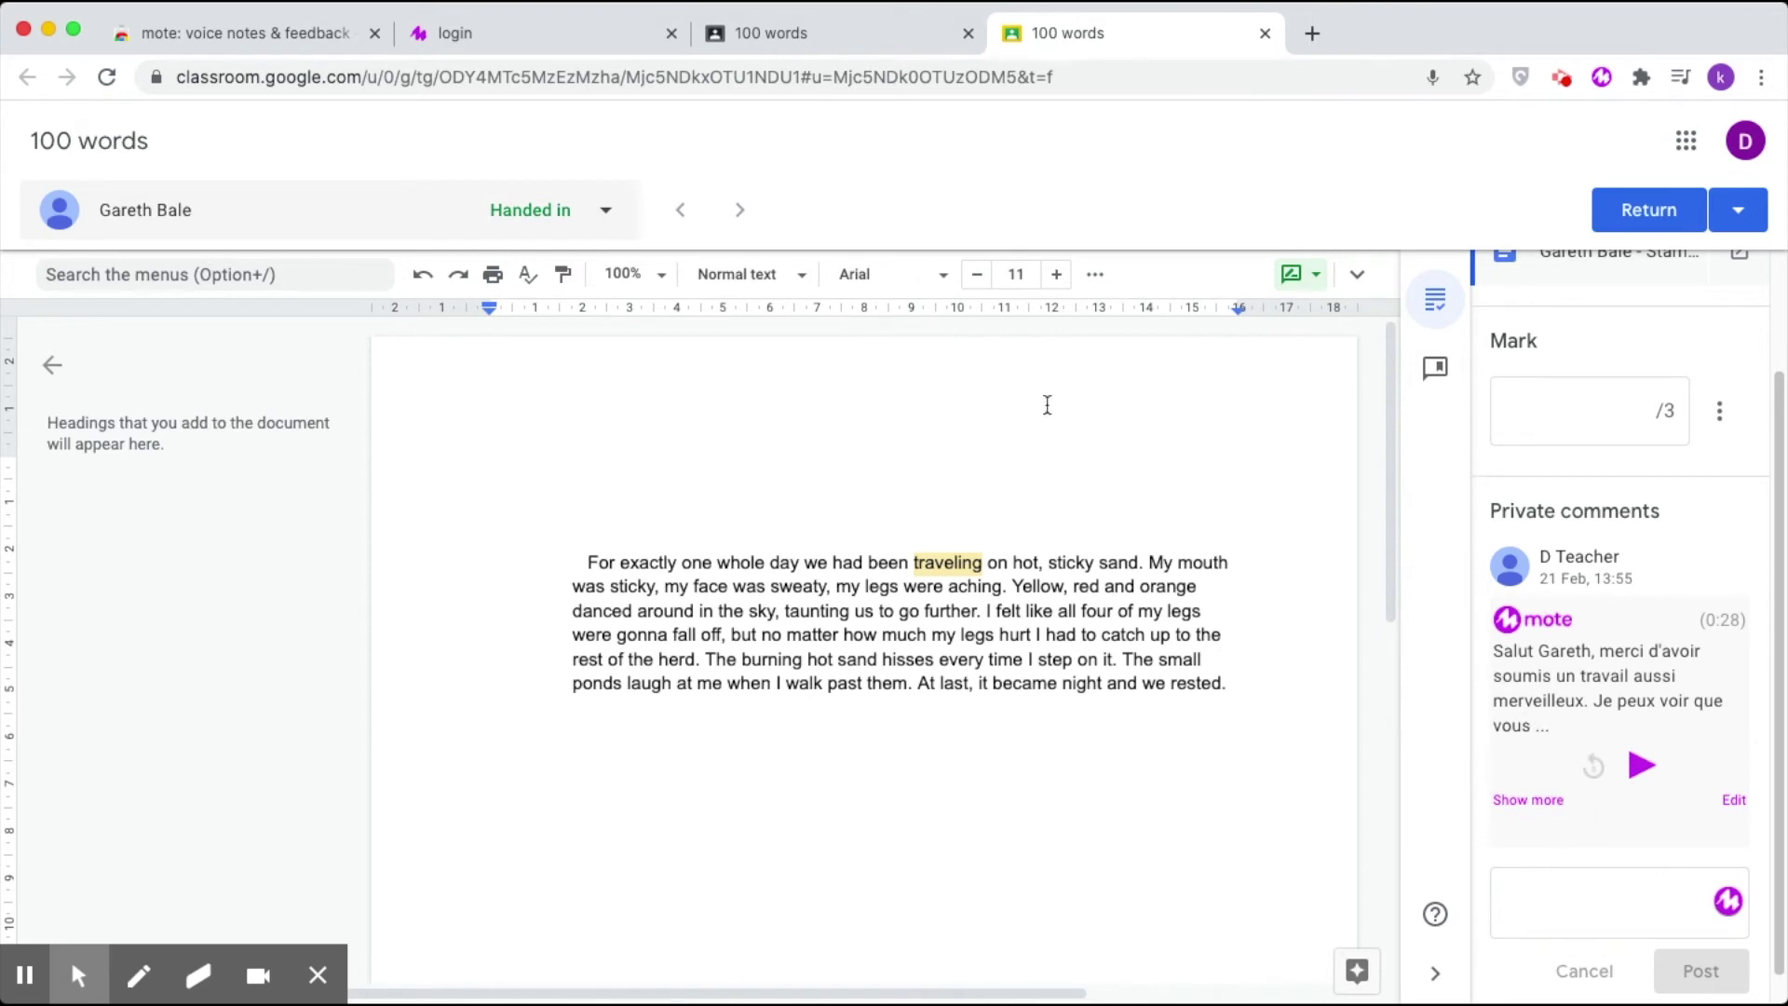
{"action": "left_click", "coordinate": [883, 35]}
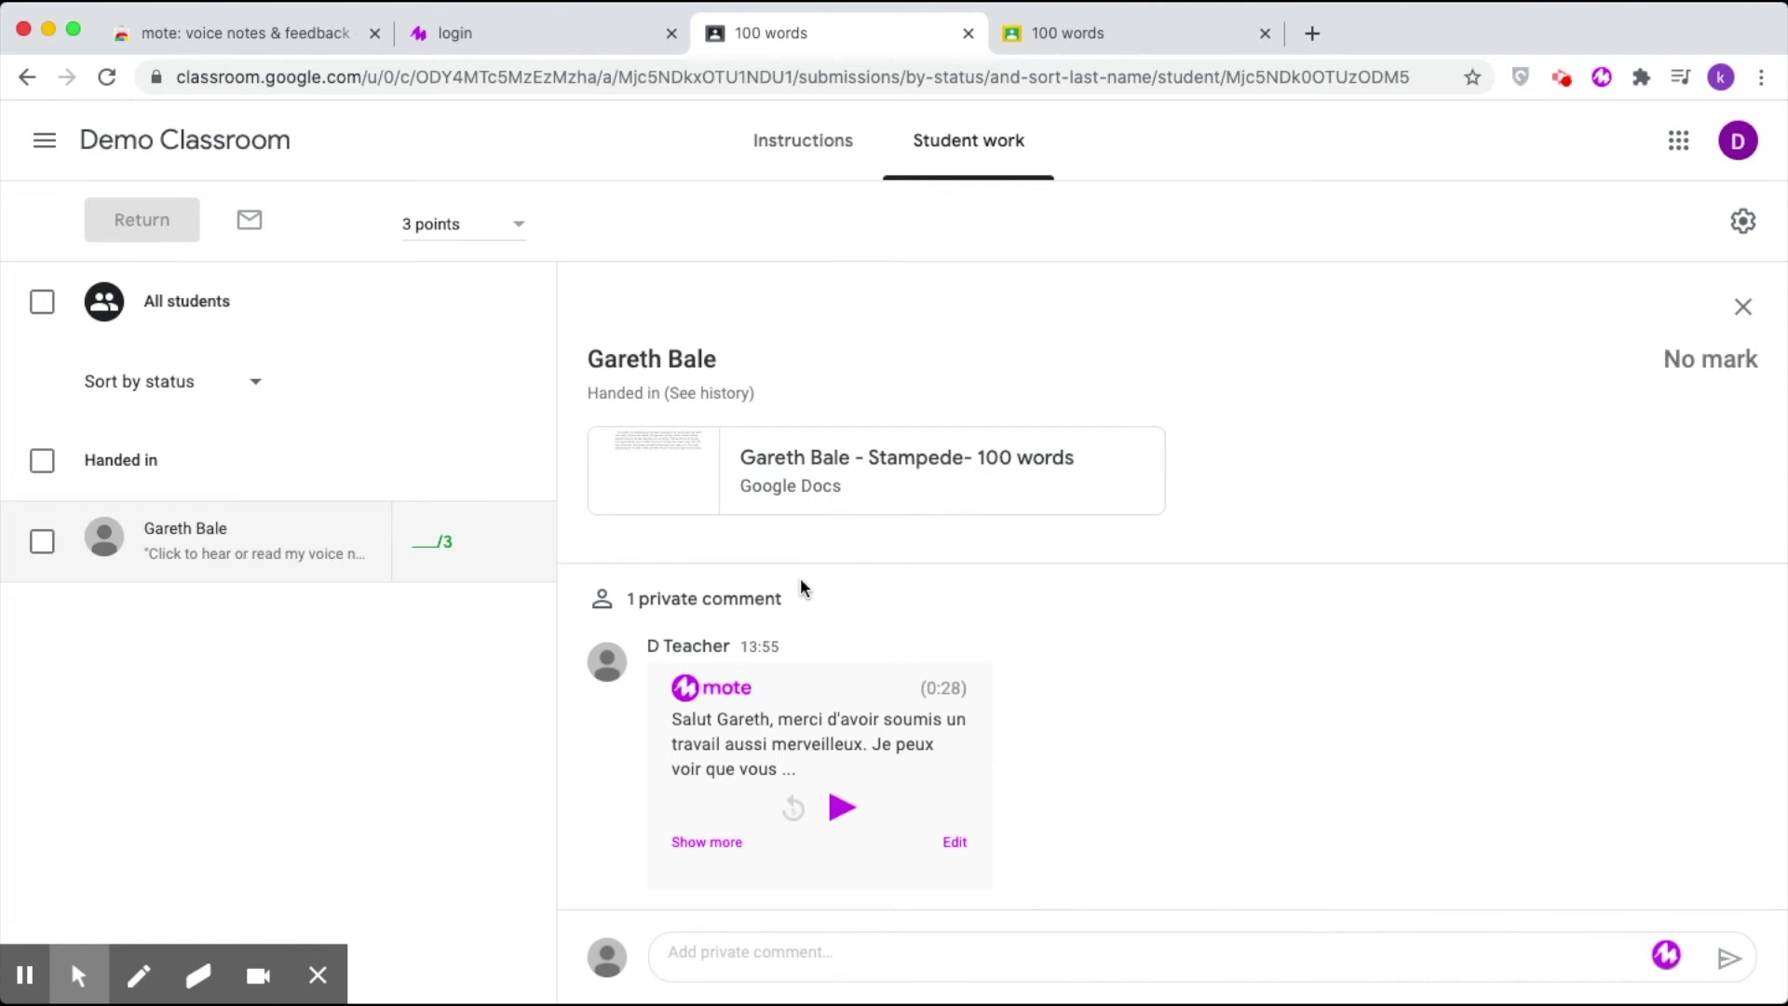
{"action": "left_click", "coordinate": [1058, 31]}
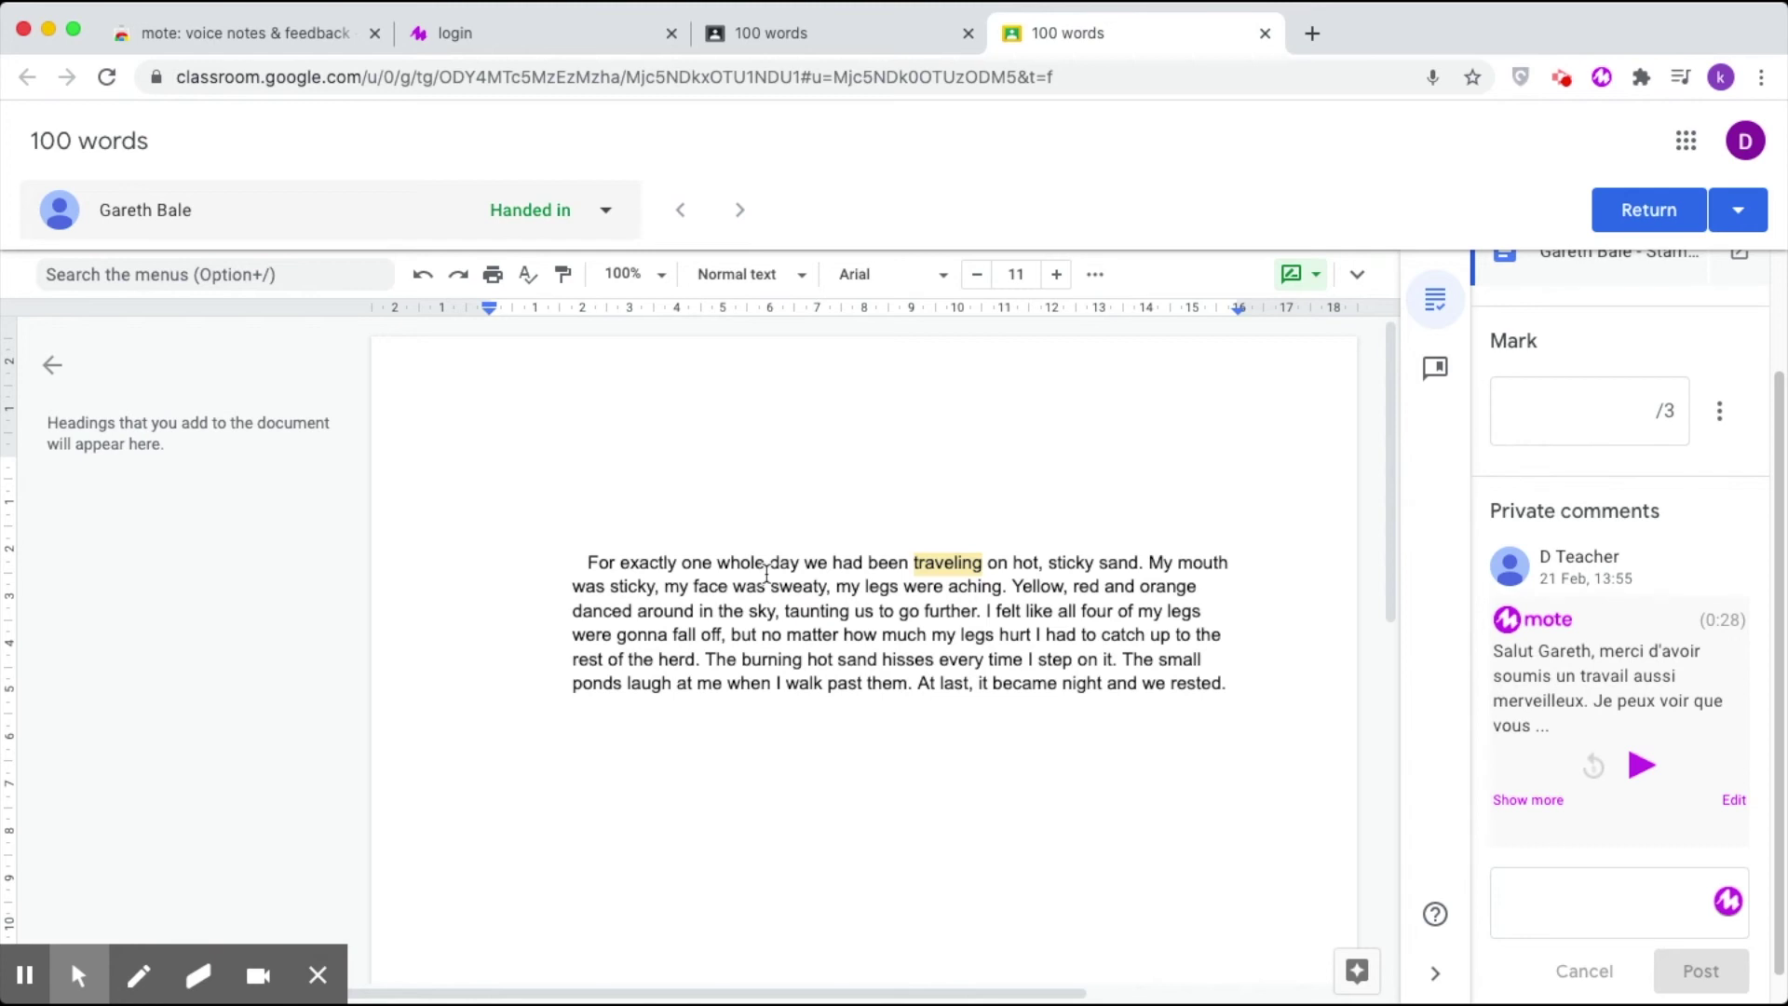
- Start then cancel a comment on 'exactly', and expand the 0:09 mote comment on 'traveling'
{"action": "right_click", "coordinate": [635, 562]}
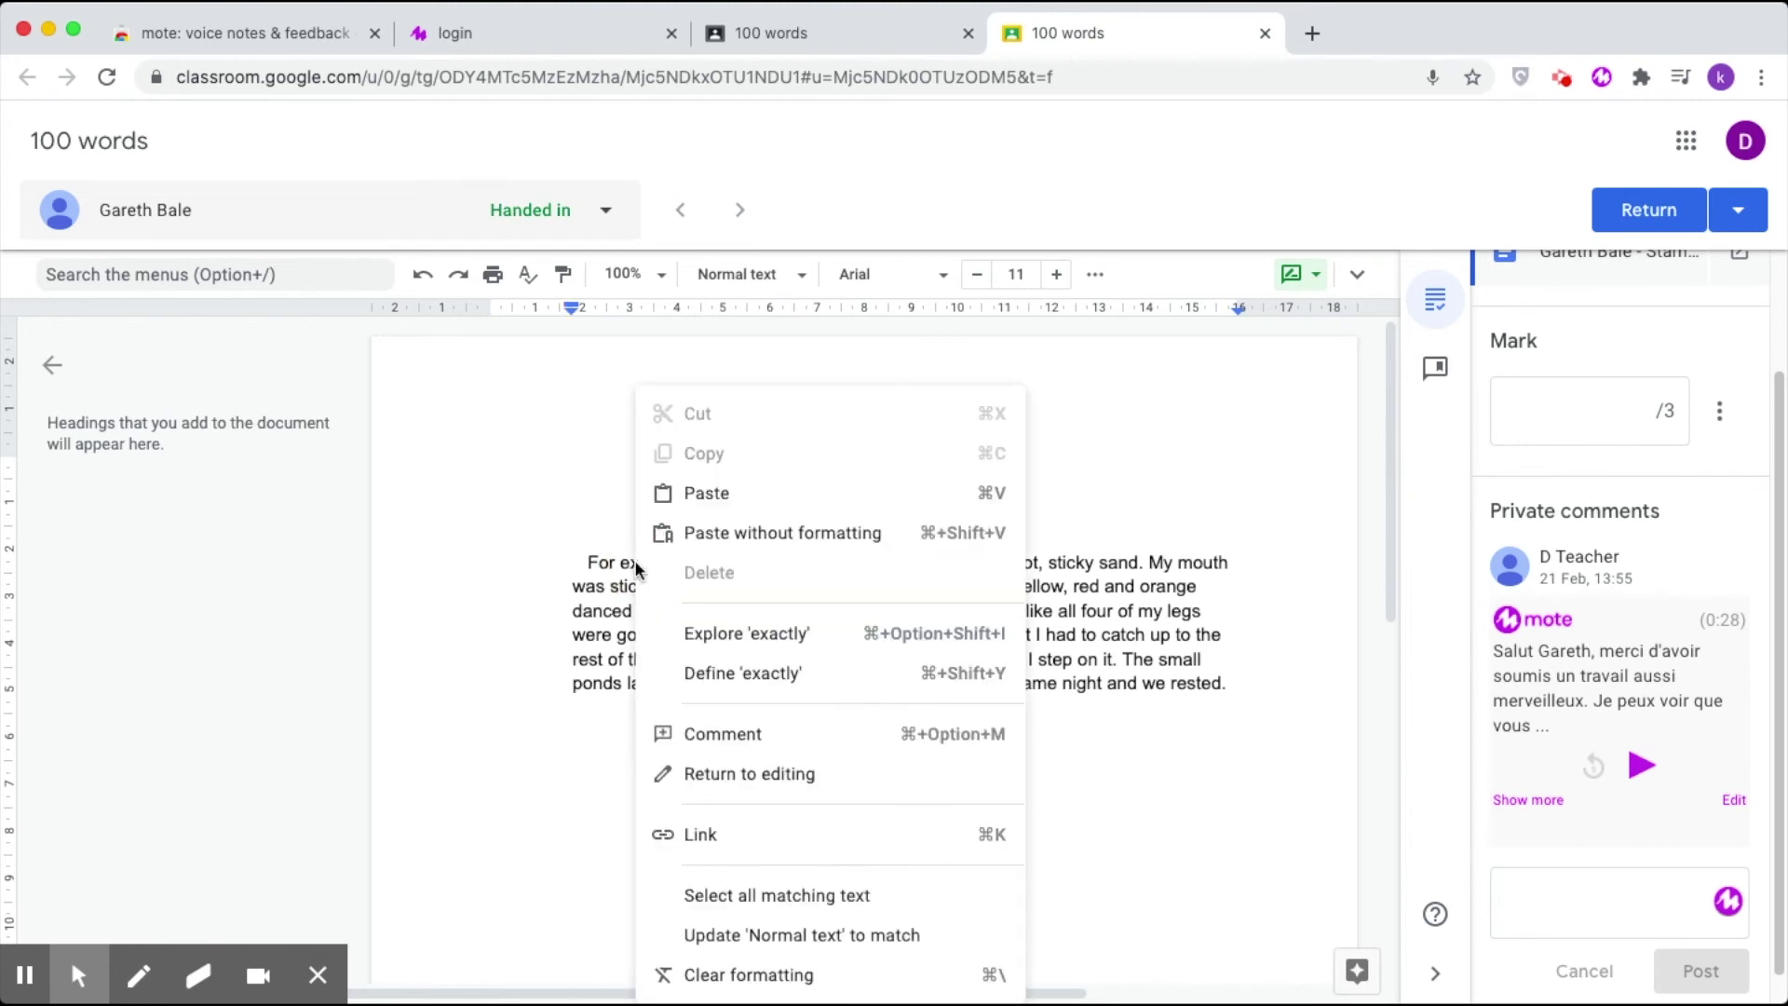
{"action": "left_click", "coordinate": [719, 734]}
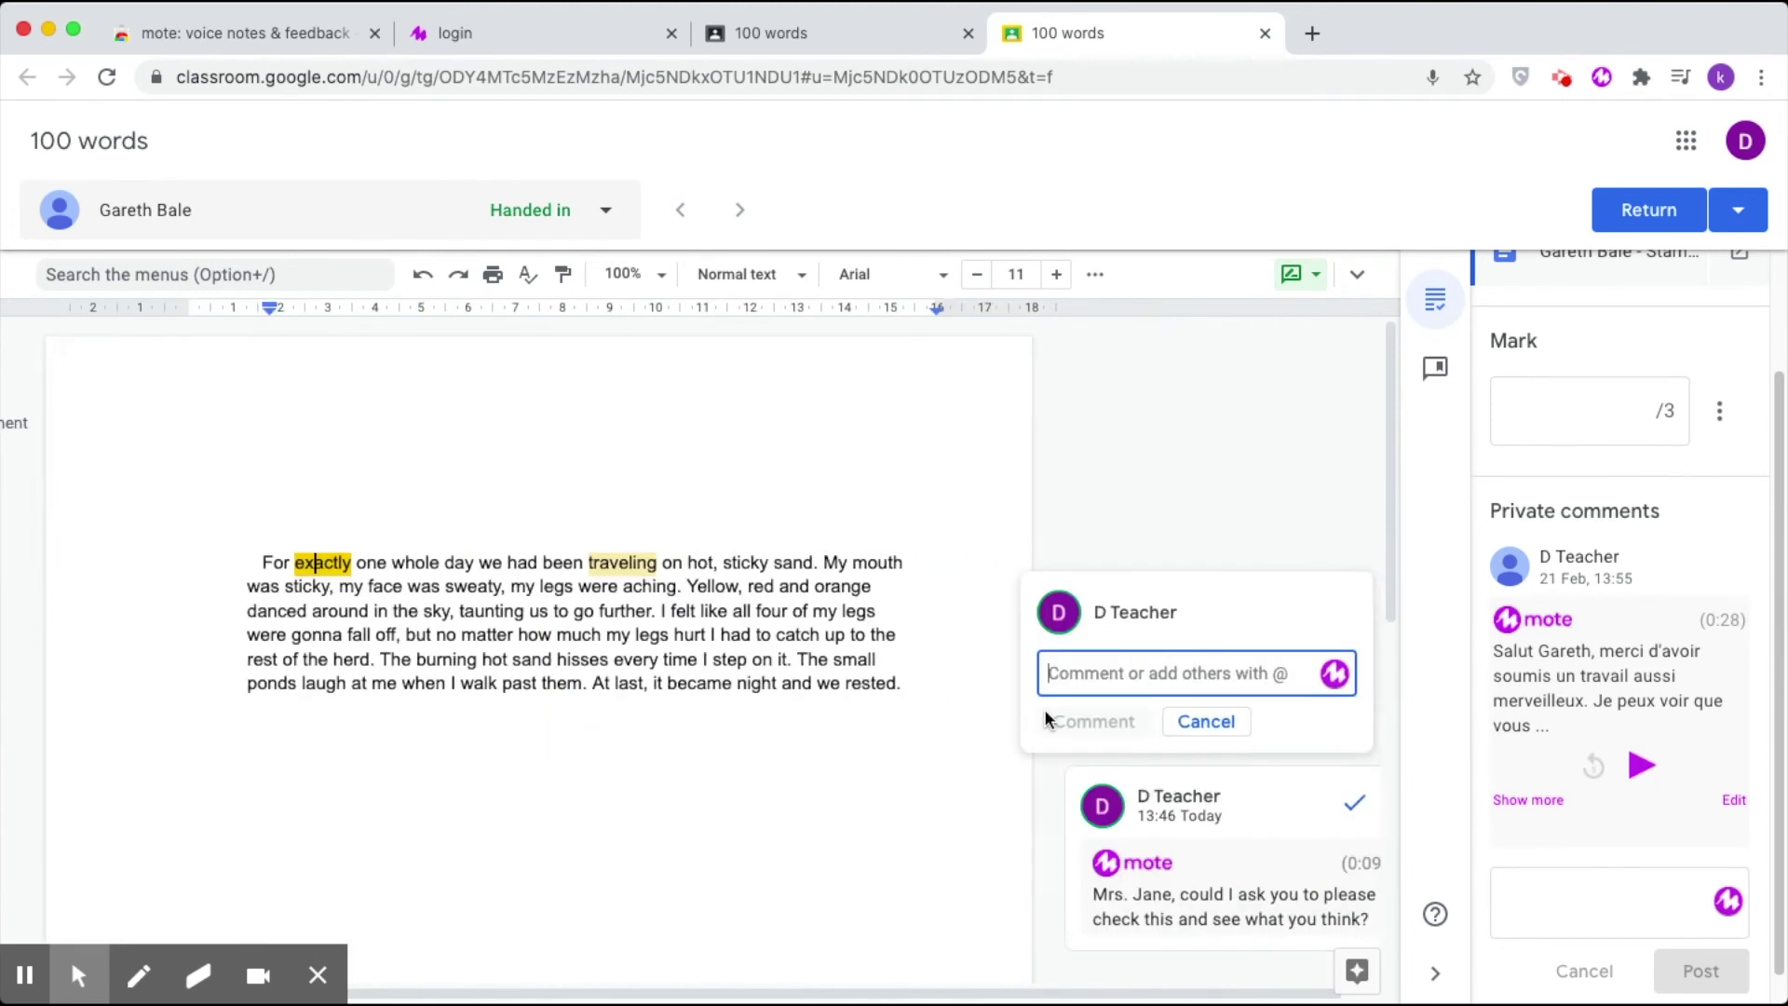
{"action": "left_click", "coordinate": [1190, 724]}
{"action": "left_click", "coordinate": [1236, 681]}
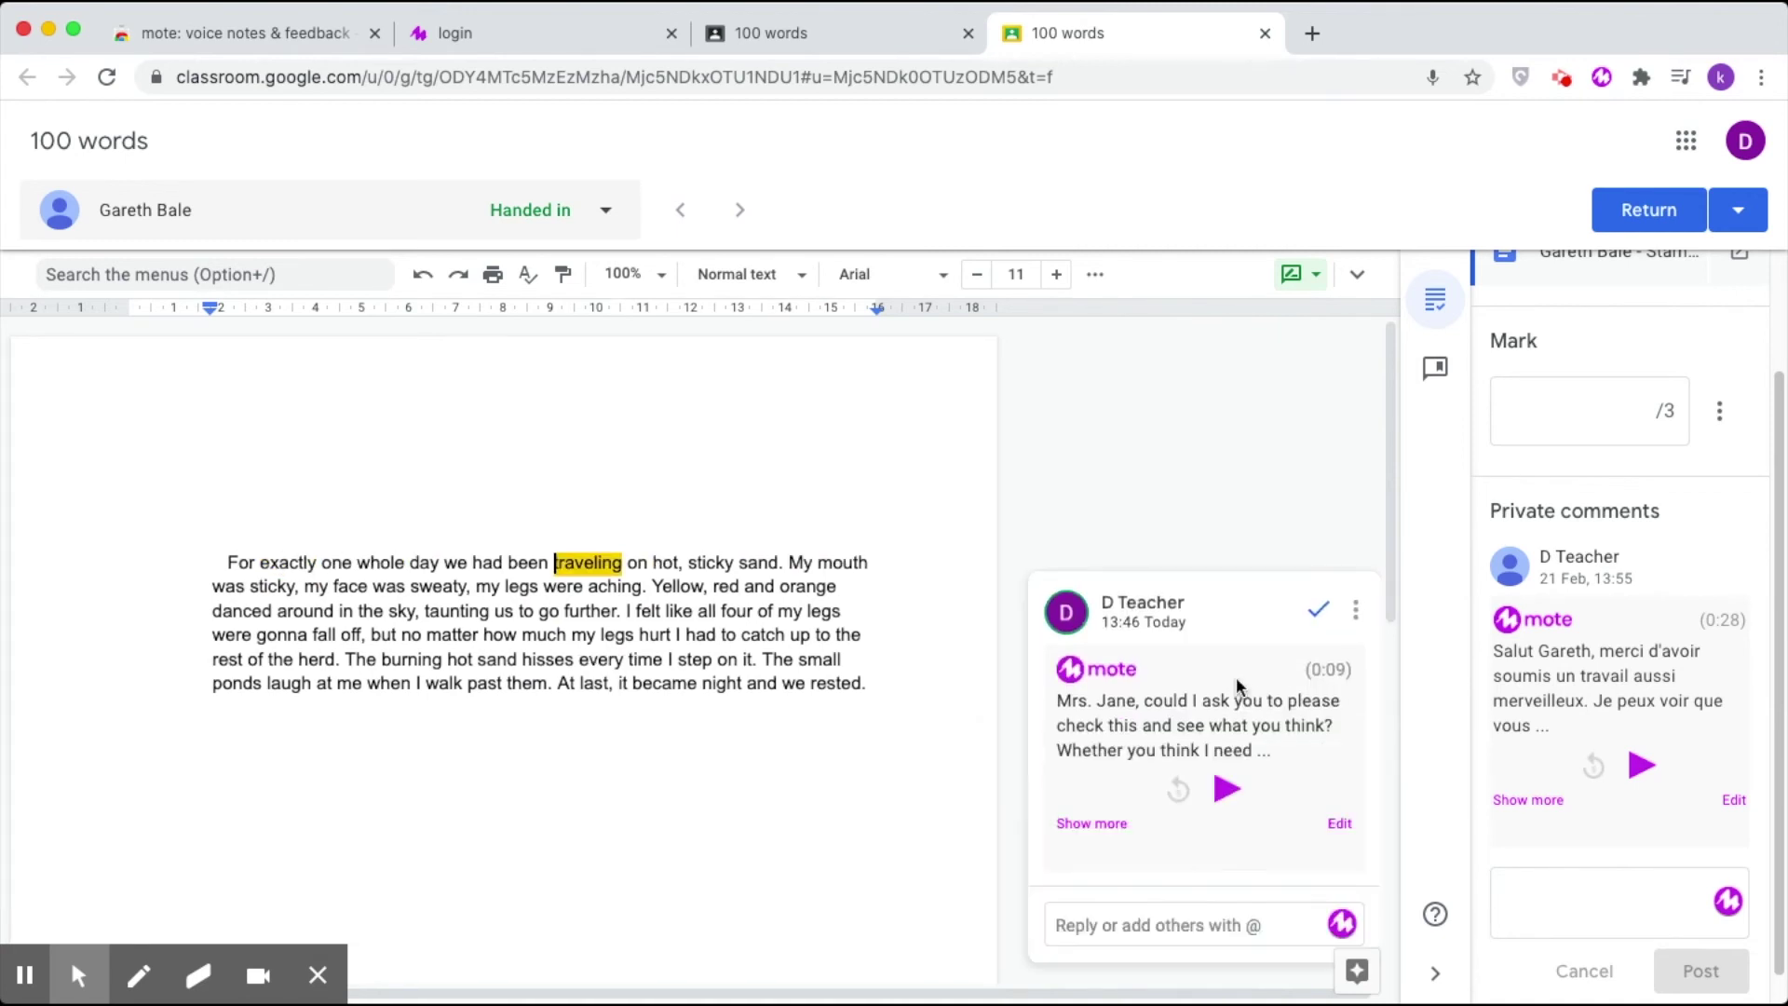